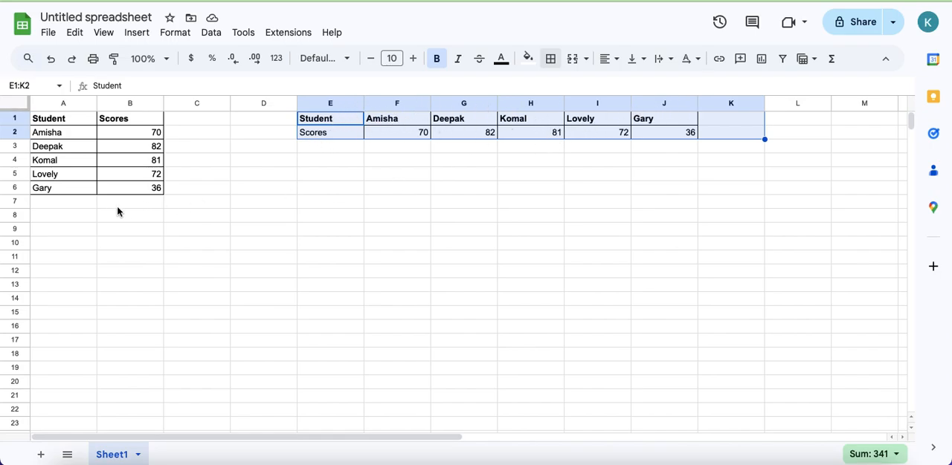
# - Enter the name of the student listed in cell A5 into cell A9 as the lookup value
pyautogui.moveTo(52, 122); pyautogui.dragTo(141, 188)
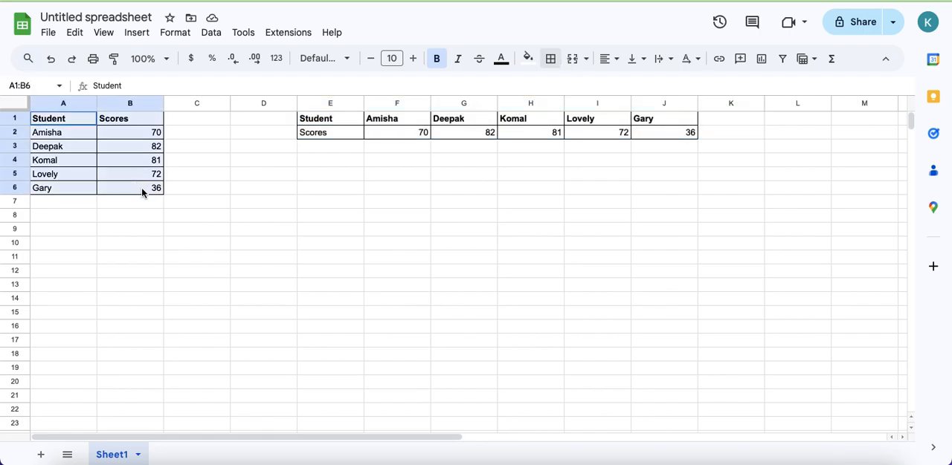
pyautogui.click(55, 236)
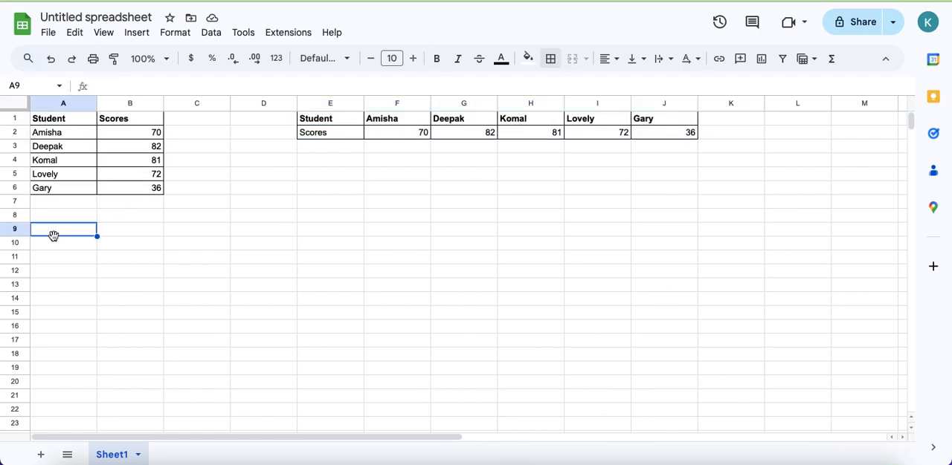
pyautogui.write('Lovely')
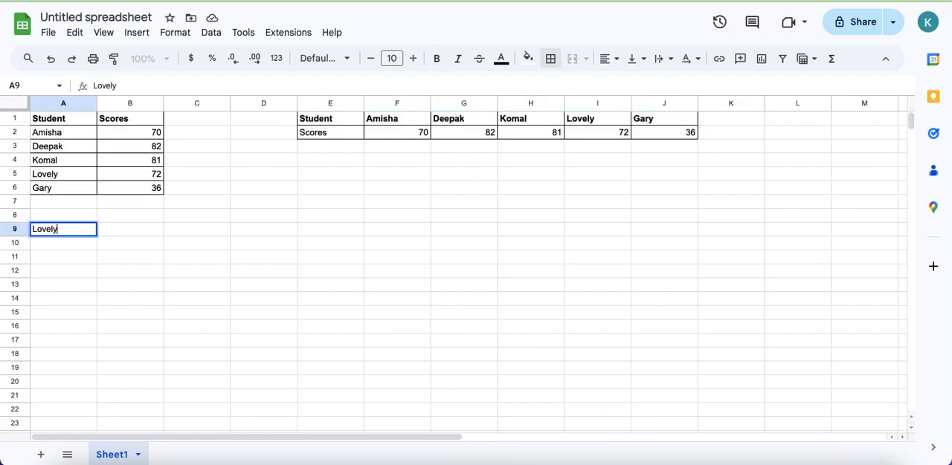
pyautogui.press('Return')
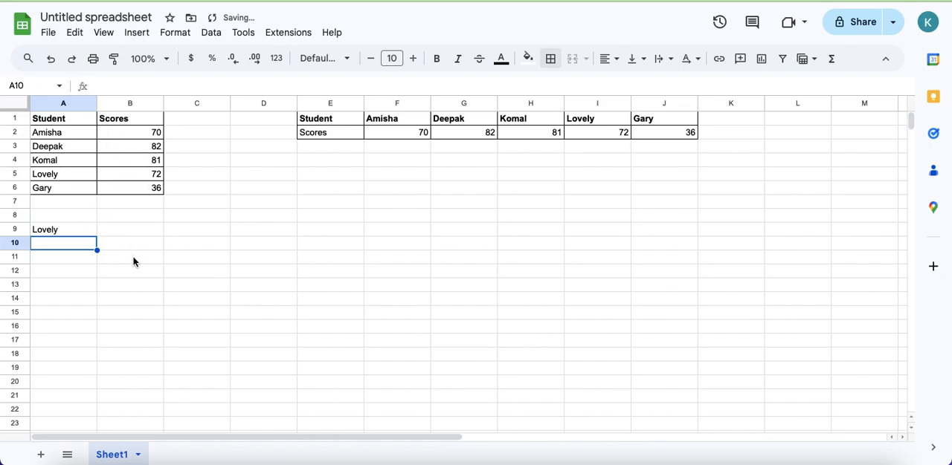
# - Enter the formula =VLOOKUP(A9,A1:B6,2,0) in cell B9 to look up the student's score
pyautogui.moveTo(47, 122); pyautogui.dragTo(160, 191)
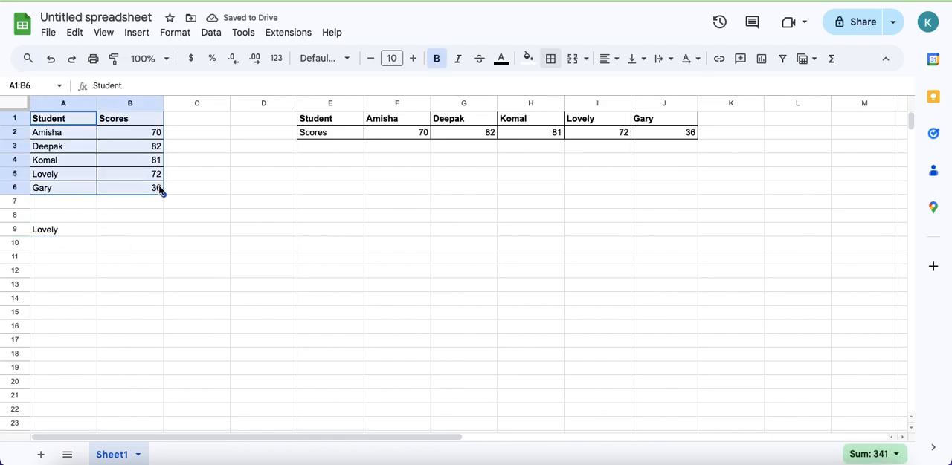
pyautogui.click(141, 235)
pyautogui.write('=vl')
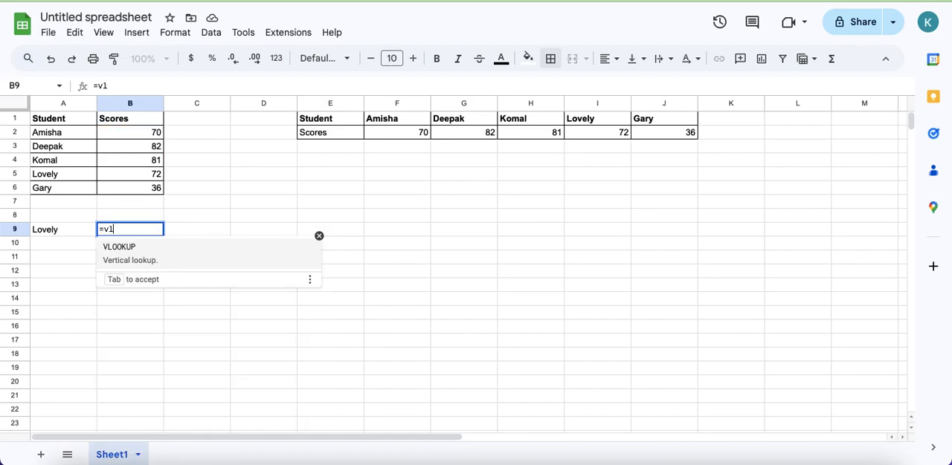
pyautogui.click(137, 248)
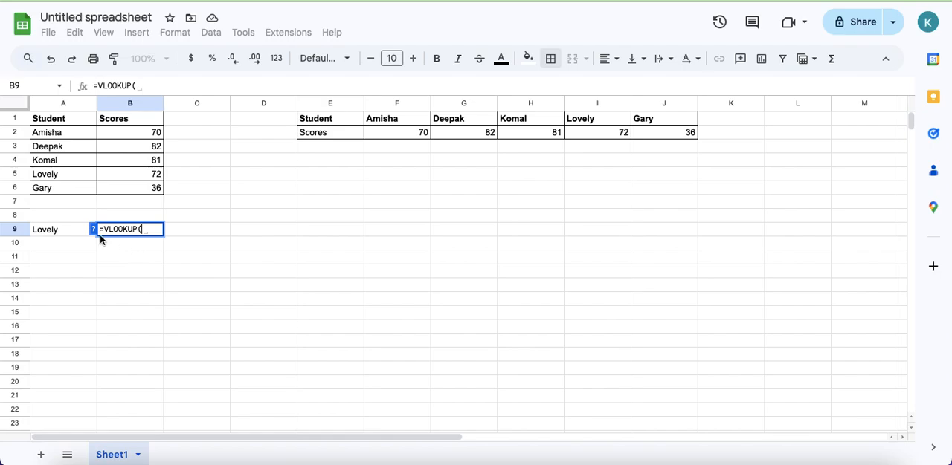
pyautogui.click(50, 230)
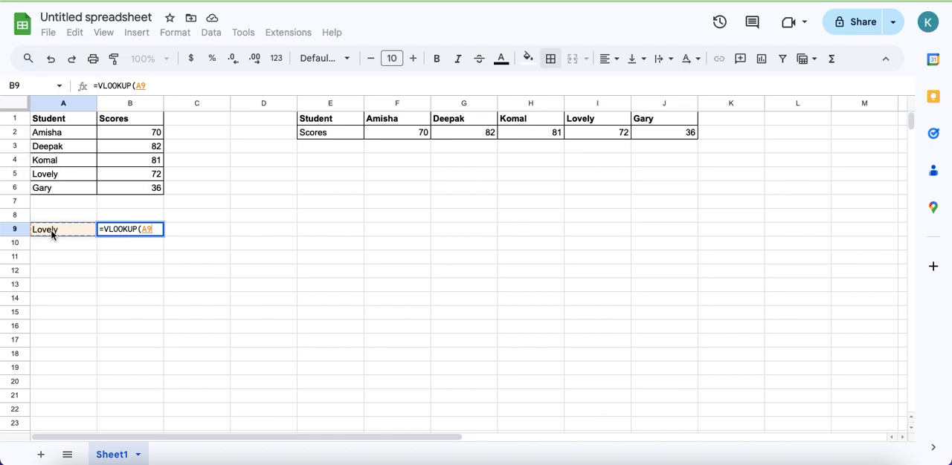
pyautogui.write(',')
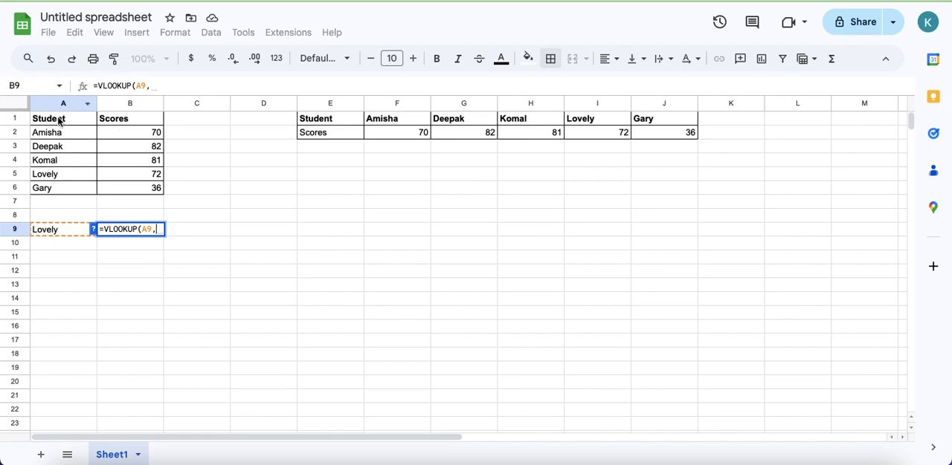
pyautogui.moveTo(55, 120); pyautogui.dragTo(128, 188)
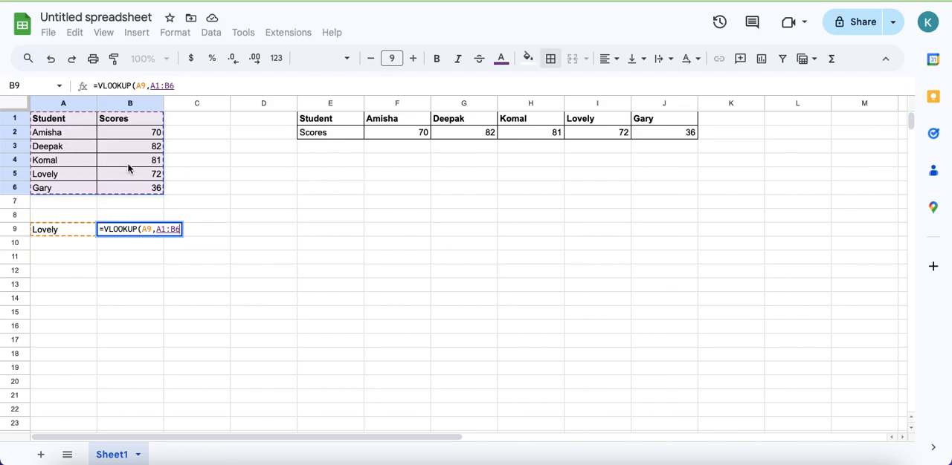
pyautogui.write(',')
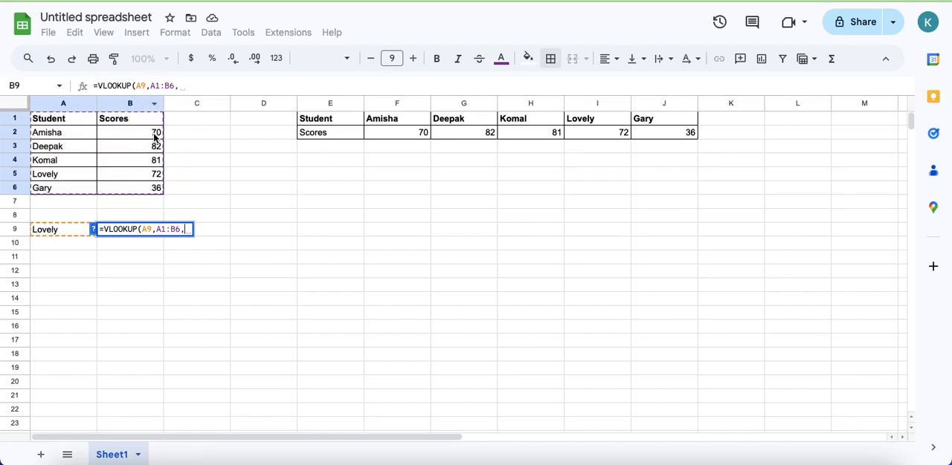
pyautogui.write('2,')
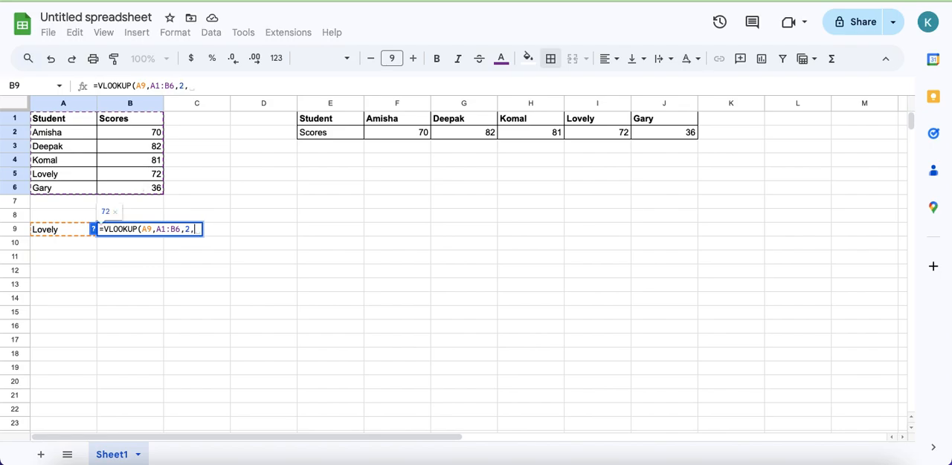
pyautogui.write('0)')
pyautogui.press('Return')
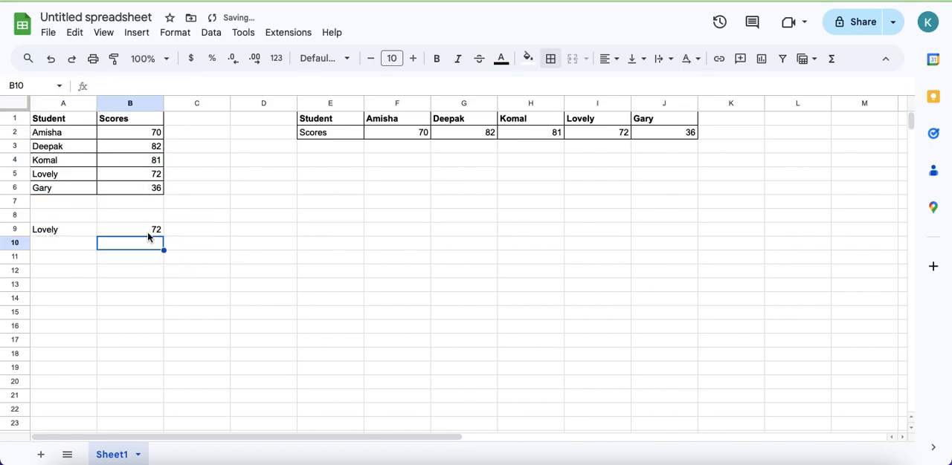
# - Enter the student names from A3, A4 and A2 into cells A10 to A12, and XYZ into A13
pyautogui.click(62, 234)
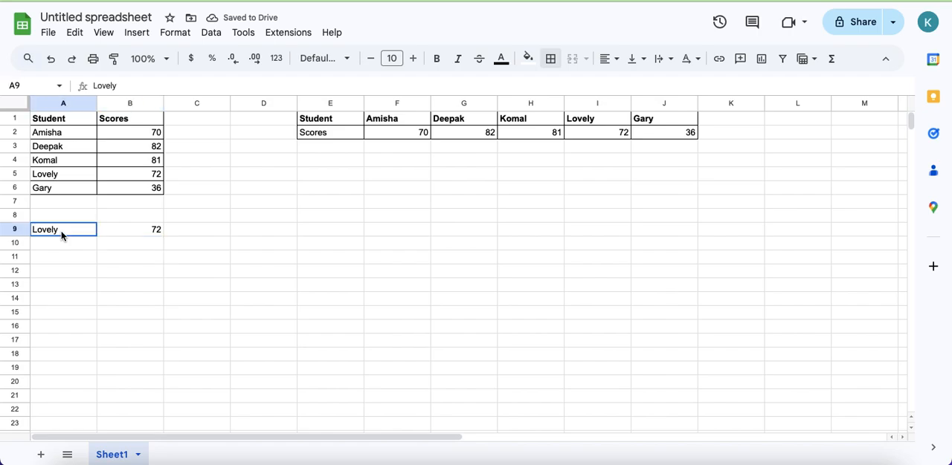
pyautogui.click(52, 248)
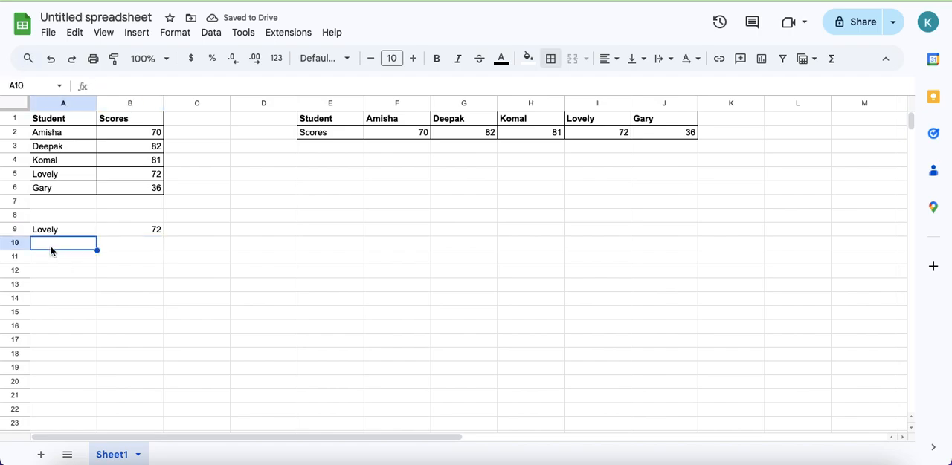
pyautogui.write('Deepak')
pyautogui.press('Return')
pyautogui.write('Komal')
pyautogui.press('Return')
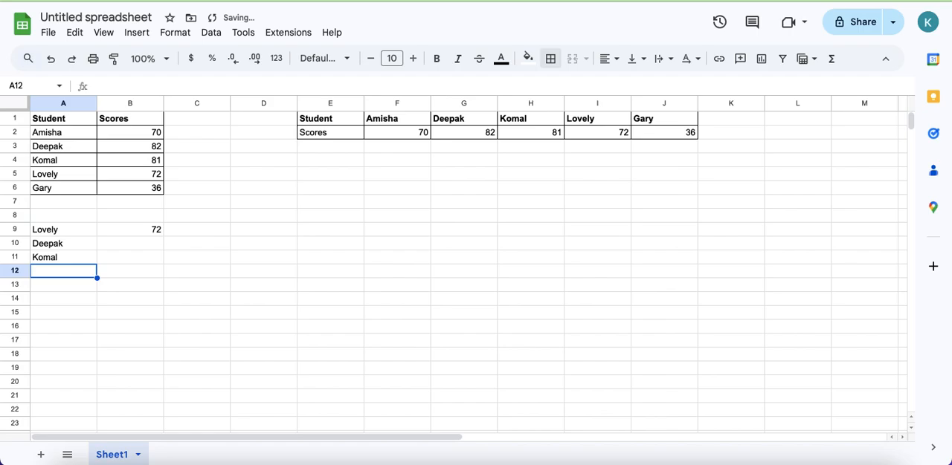
pyautogui.write('Aiisha')
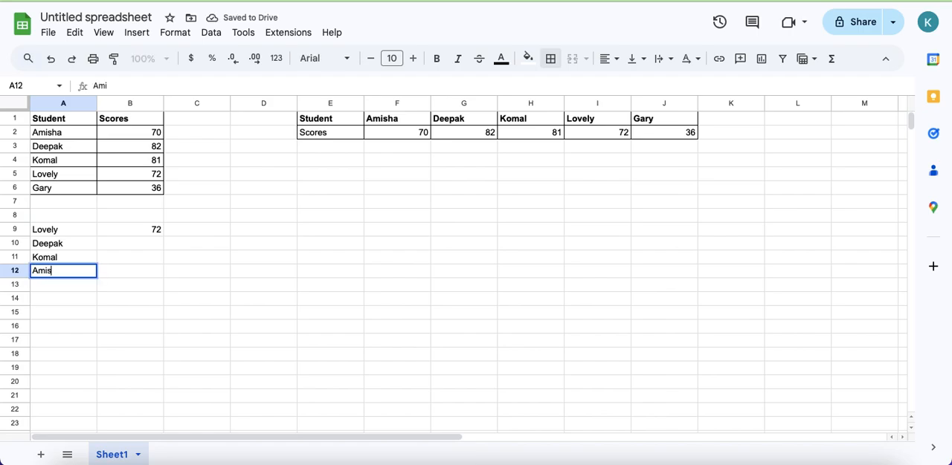
pyautogui.press('Return')
pyautogui.write('XYZ')
pyautogui.press('Return')
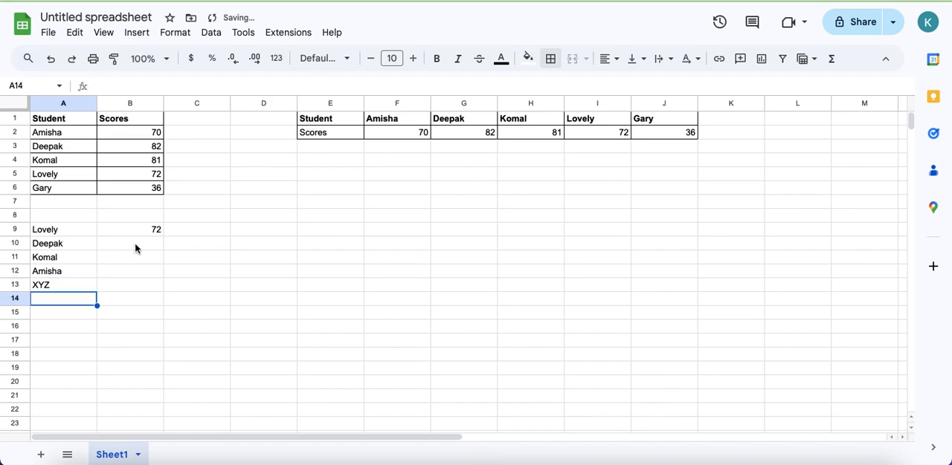
# - Fill the lookup formula from B9 down through B13
pyautogui.click(134, 290)
pyautogui.hotkey('shift', 'Up')
pyautogui.hotkey('shift', 'Up')
pyautogui.hotkey('shift', 'Up')
pyautogui.hotkey('shift', 'Up')
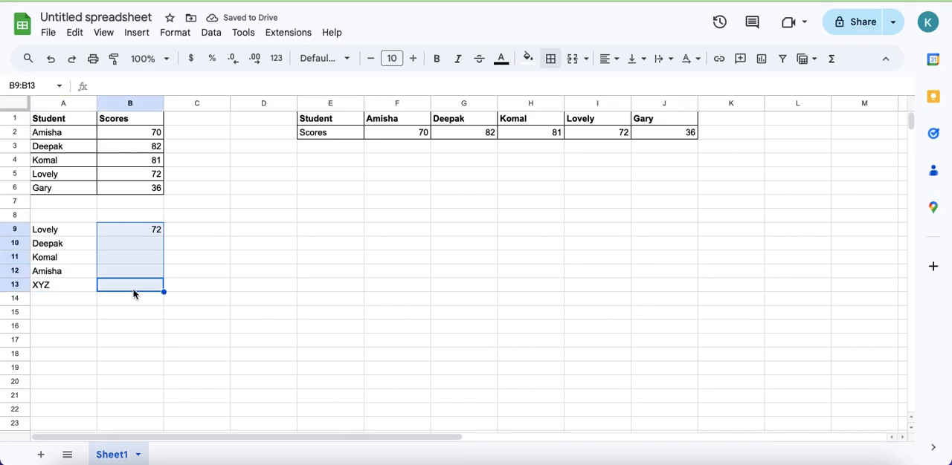
pyautogui.hotkey('ctrl', 'd')
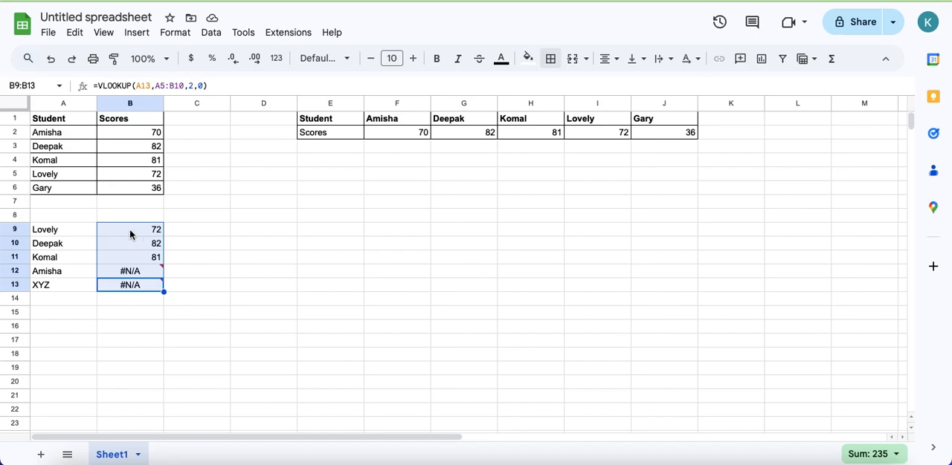
# - Compare the lookup results in B9 to B12 with the matching scores in the source table
pyautogui.click(57, 232)
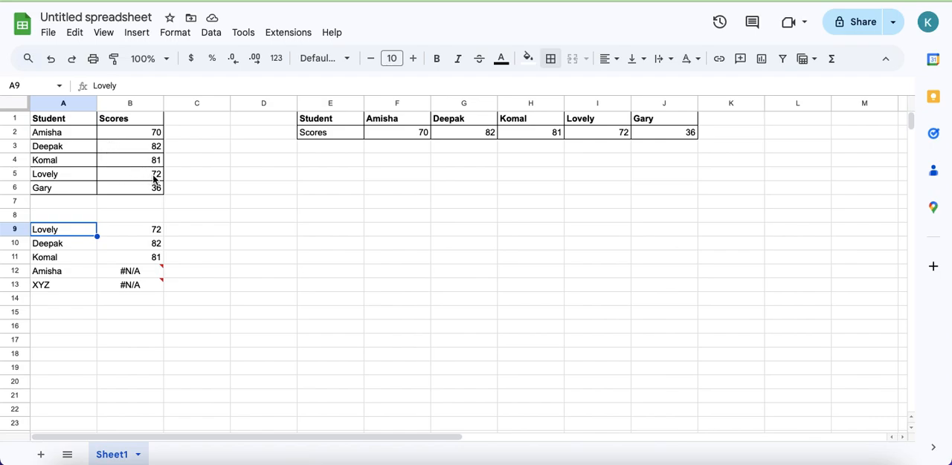
pyautogui.click(148, 179)
pyautogui.click(146, 245)
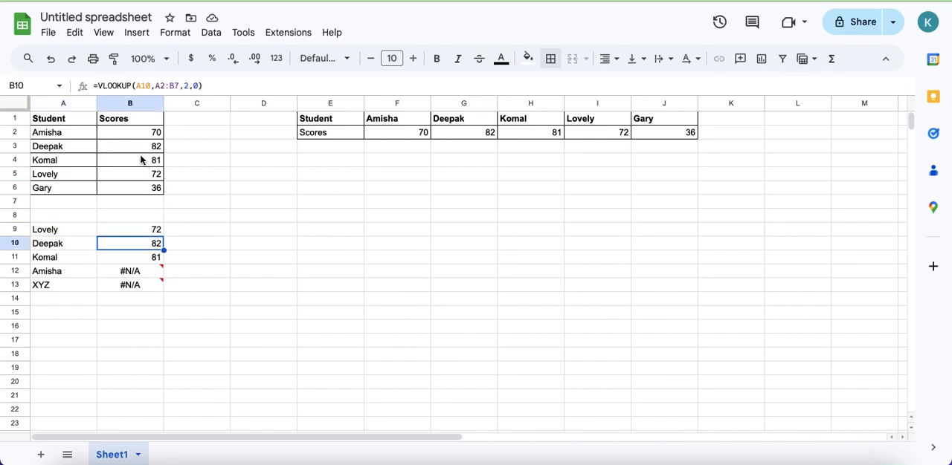
pyautogui.keyDown('ctrl'); pyautogui.click(132, 146); pyautogui.keyUp('ctrl')
pyautogui.keyDown('ctrl'); pyautogui.click(137, 257); pyautogui.keyUp('ctrl')
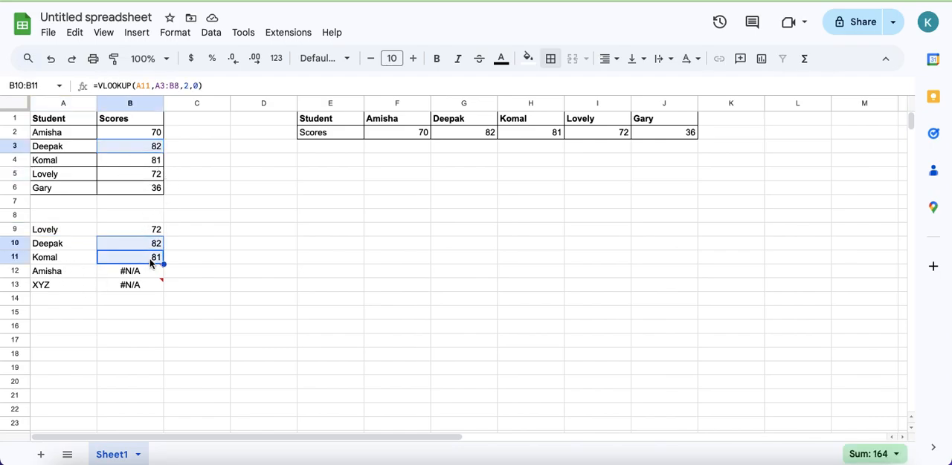
pyautogui.keyDown('ctrl'); pyautogui.click(137, 163); pyautogui.keyUp('ctrl')
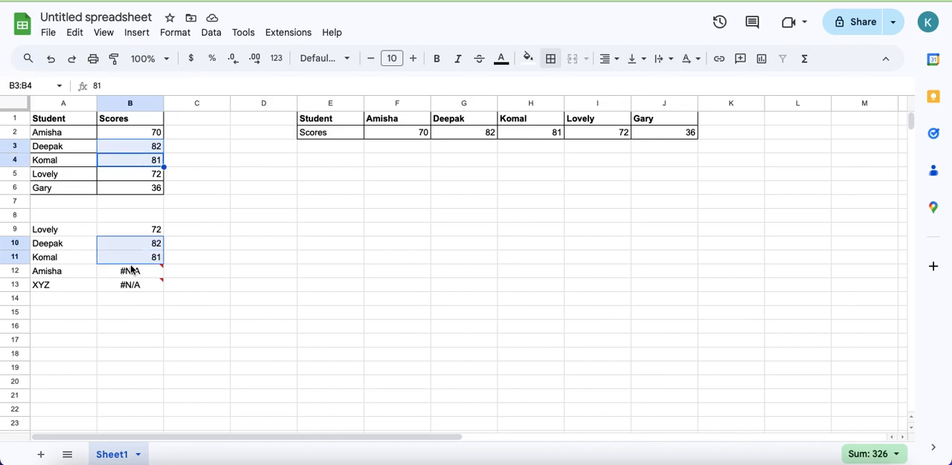
pyautogui.click(121, 261)
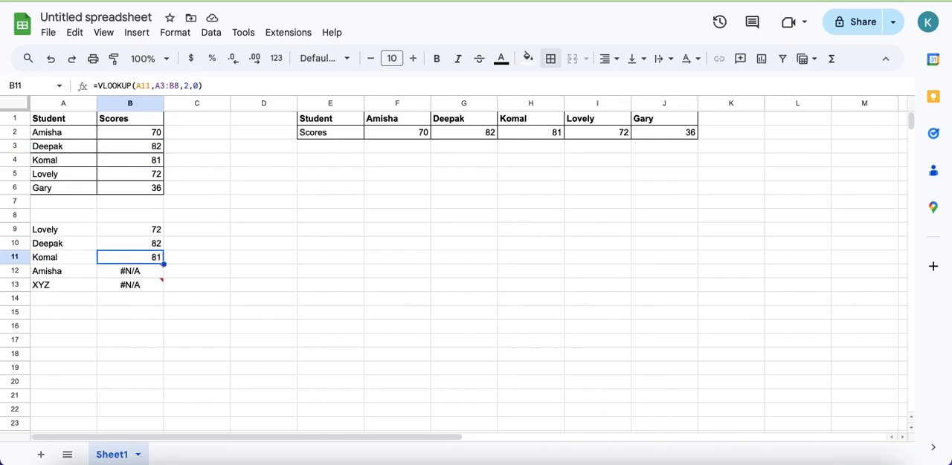
pyautogui.press('Up')
pyautogui.press('Up')
pyautogui.press('Down')
pyautogui.press('Down')
pyautogui.press('Down')
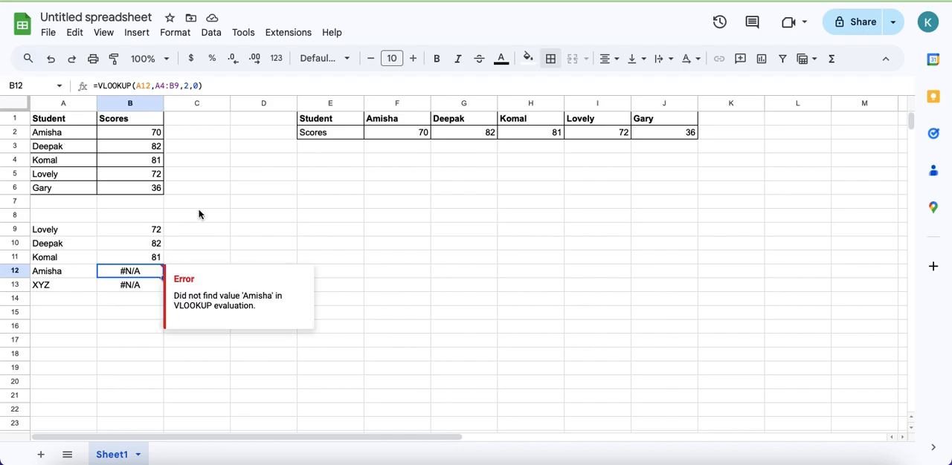
# - Examine how the table range reference differs between the lookup formulas in B9 through B12
pyautogui.click(141, 230)
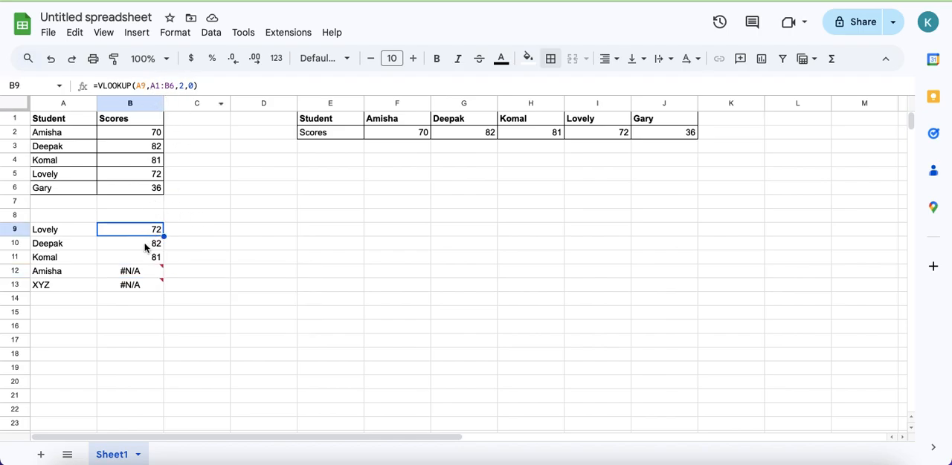
pyautogui.click(145, 245)
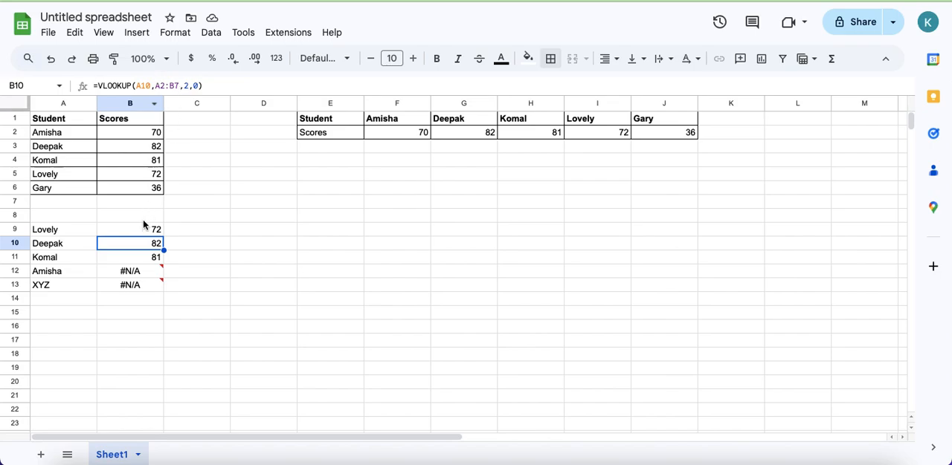
pyautogui.click(137, 257)
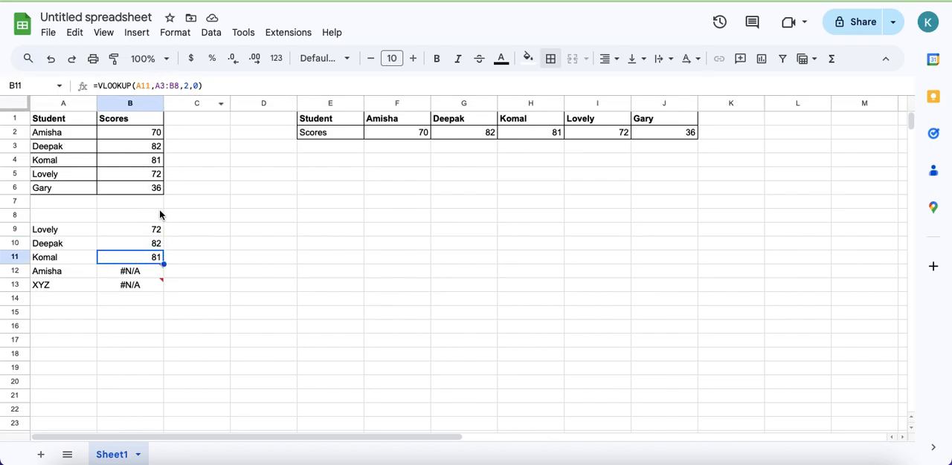
pyautogui.click(137, 232)
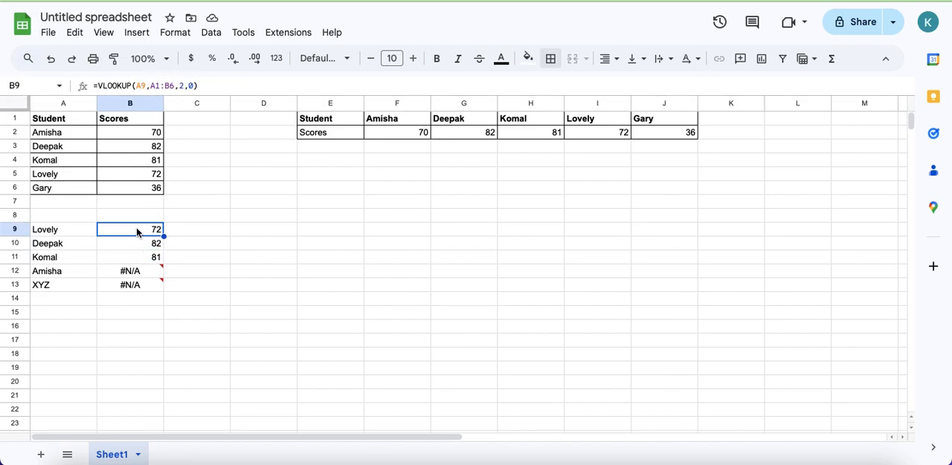
pyautogui.click(129, 273)
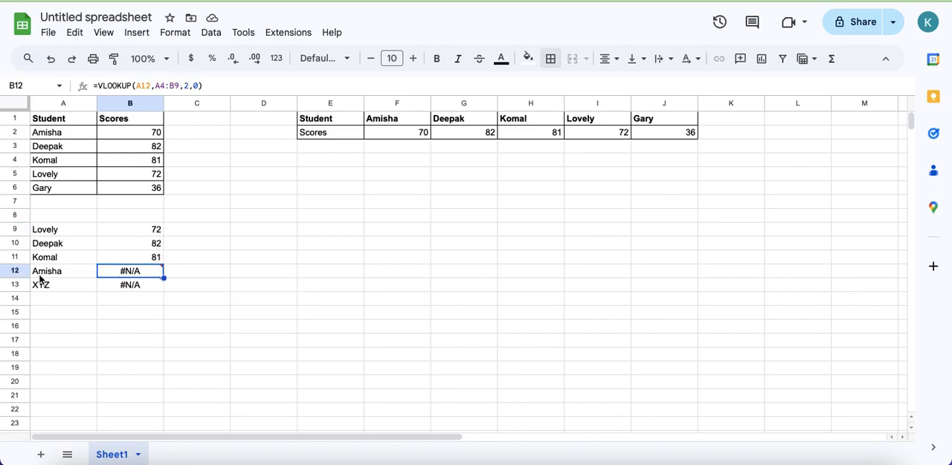
pyautogui.click(155, 86)
pyautogui.doubleClick(154, 86)
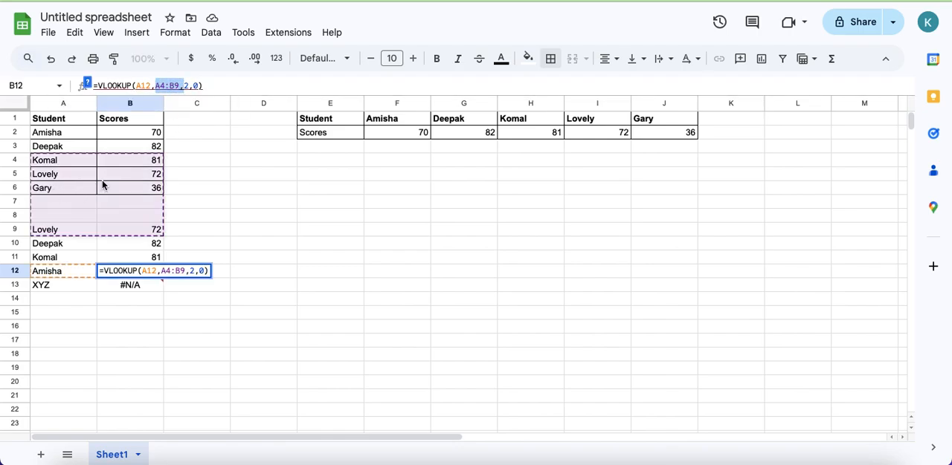
pyautogui.press('Return')
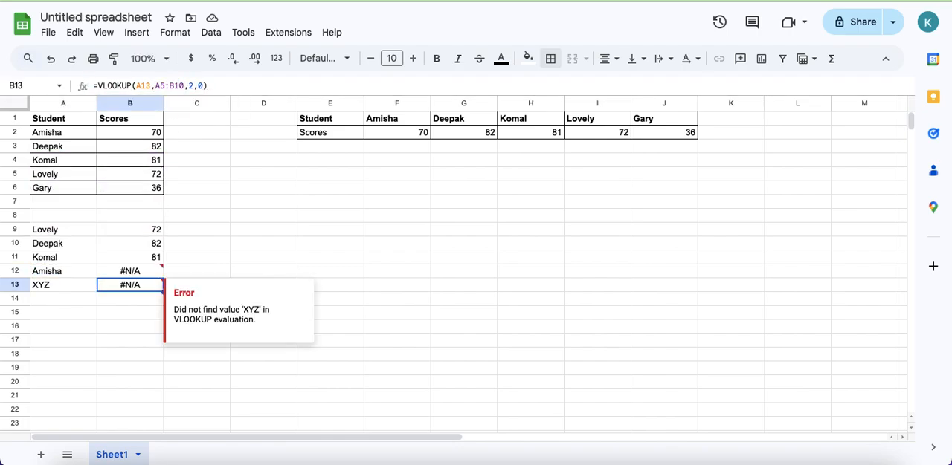
# - Lock the table range in B9's lookup formula as $A$1:$B$6
pyautogui.click(129, 229)
pyautogui.click(149, 86)
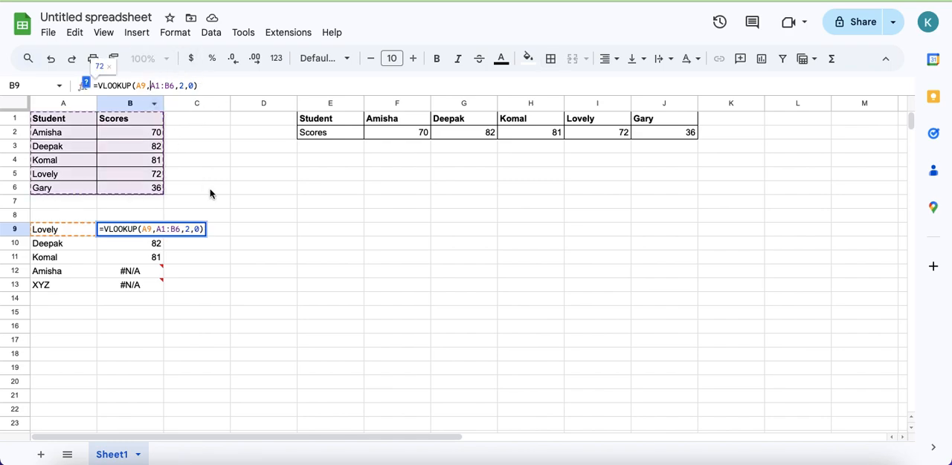
pyautogui.write('$A')
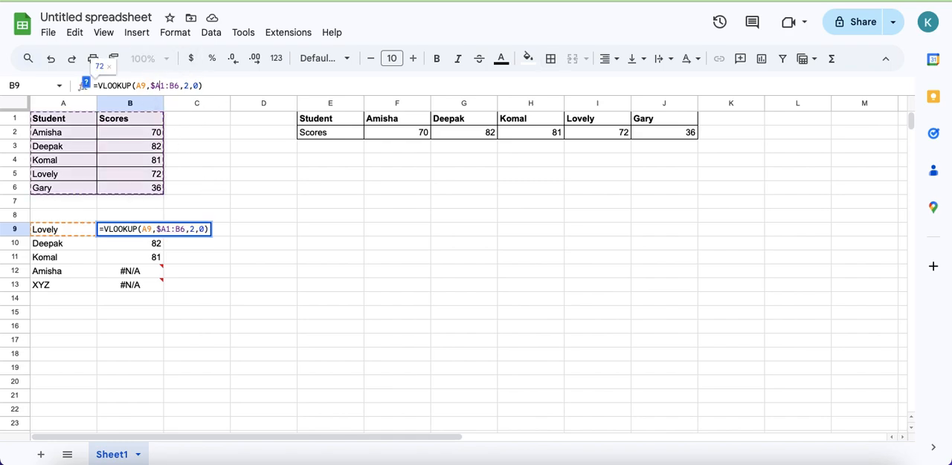
pyautogui.write('$1:')
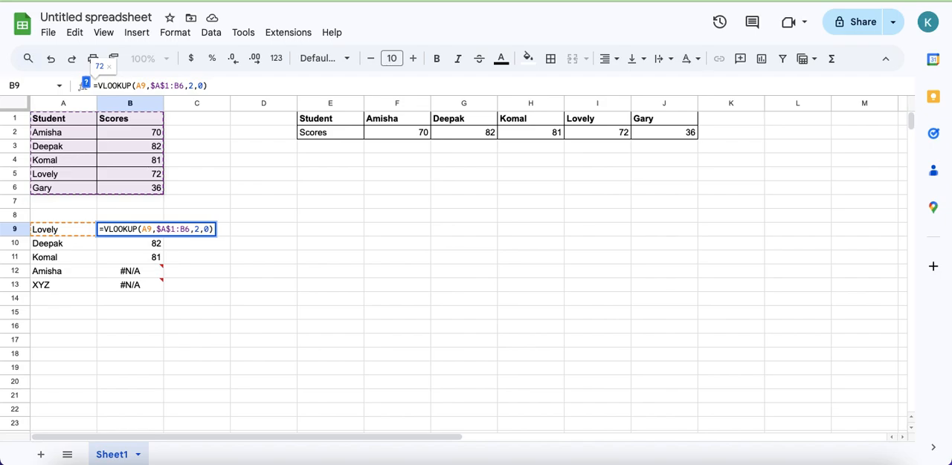
pyautogui.write('$B')
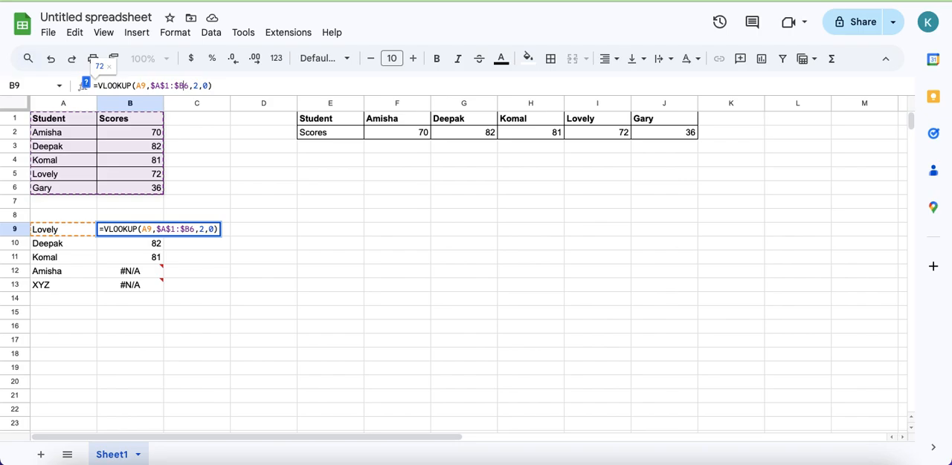
pyautogui.write('$')
pyautogui.press('Return')
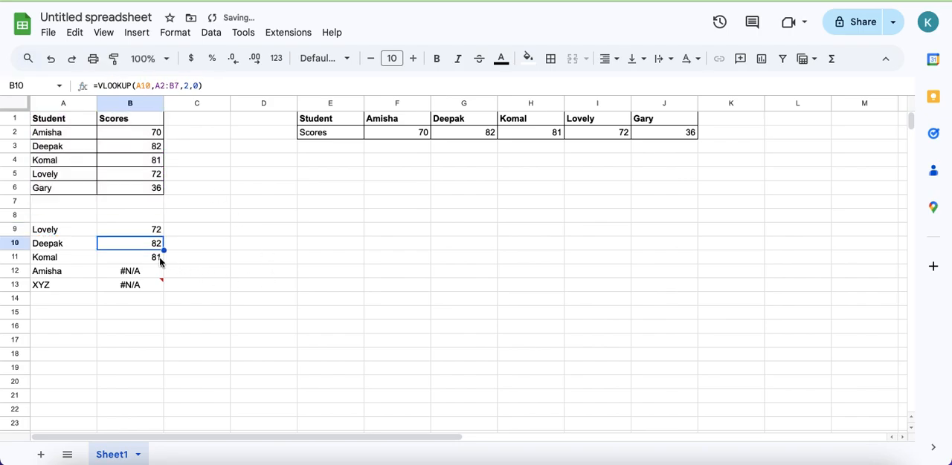
# - Fill the locked lookup formula from B9 down through B13 and check the copied formulas and results
pyautogui.click(135, 233)
pyautogui.moveTo(163, 236); pyautogui.dragTo(162, 290)
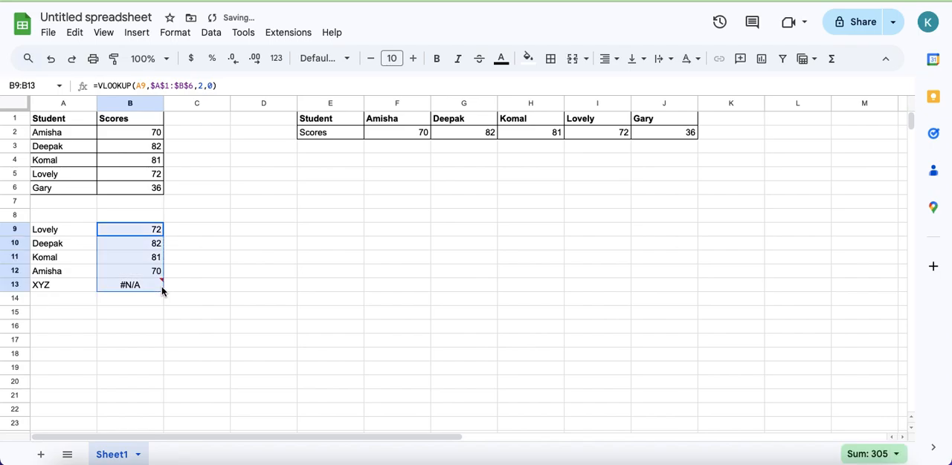
pyautogui.click(138, 248)
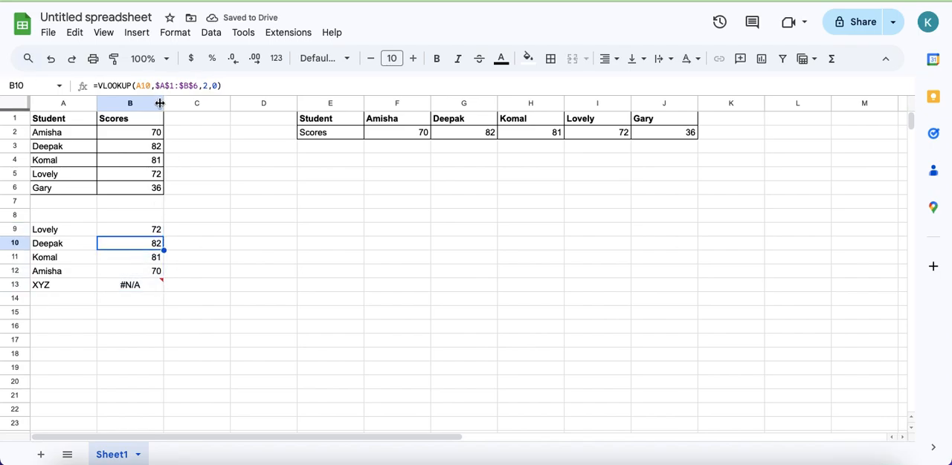
pyautogui.press('Down')
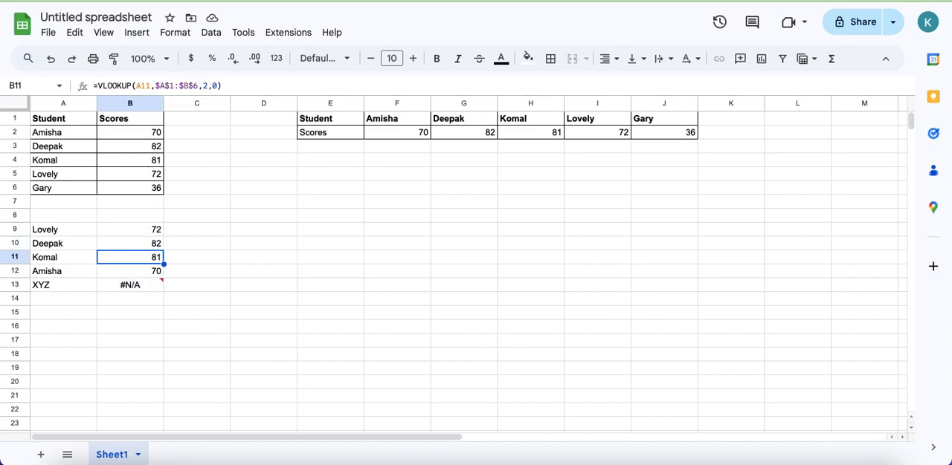
pyautogui.press('Down')
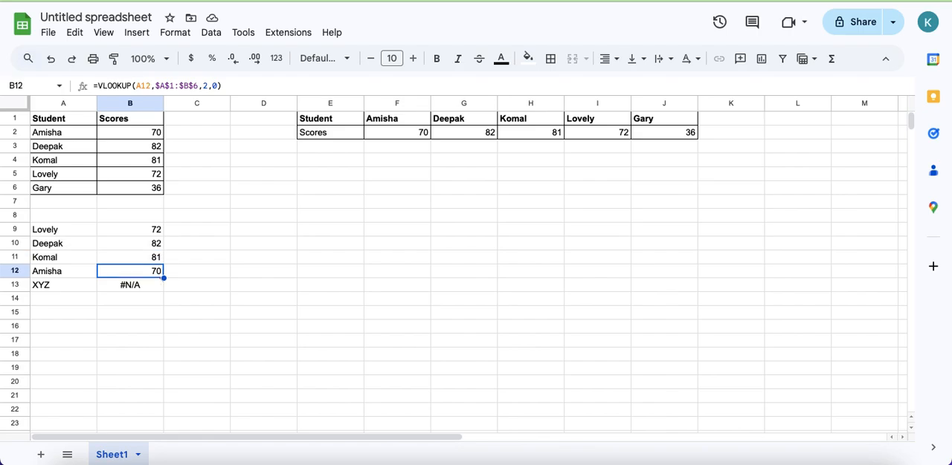
pyautogui.click(56, 283)
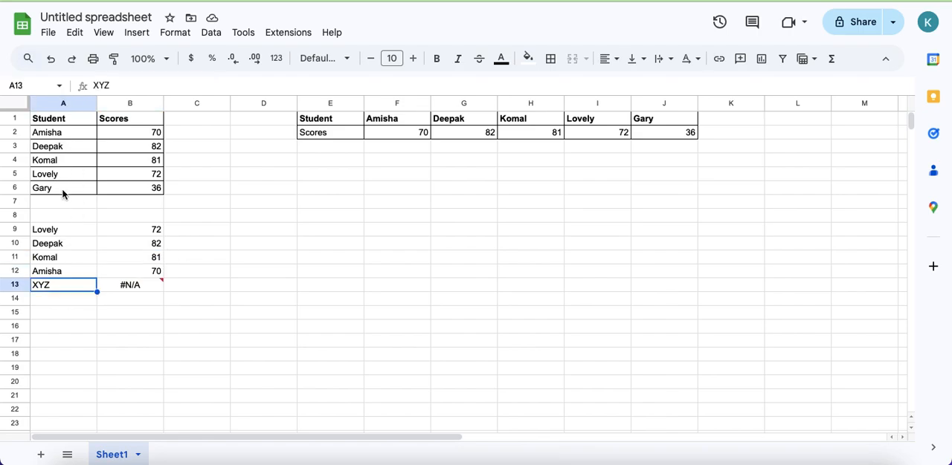
pyautogui.click(141, 293)
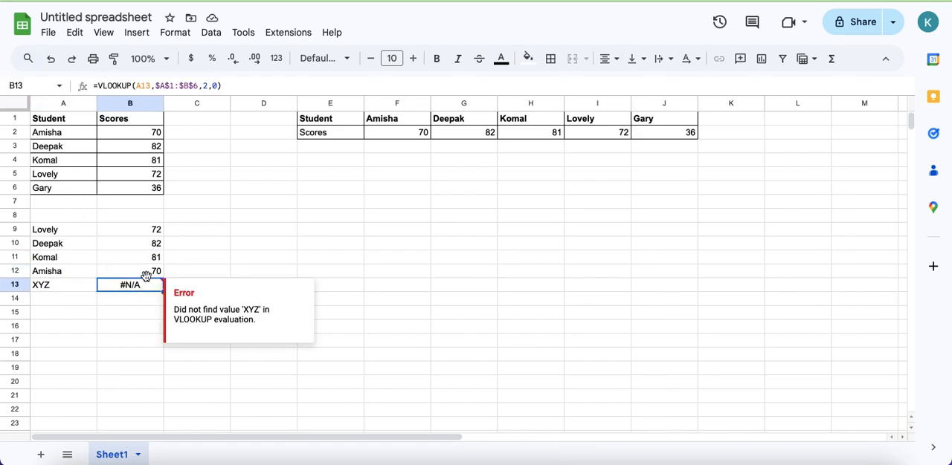
# - Replace XYZ in A13 with the student name from A6 and review the lookup results from B9 down
pyautogui.click(48, 287)
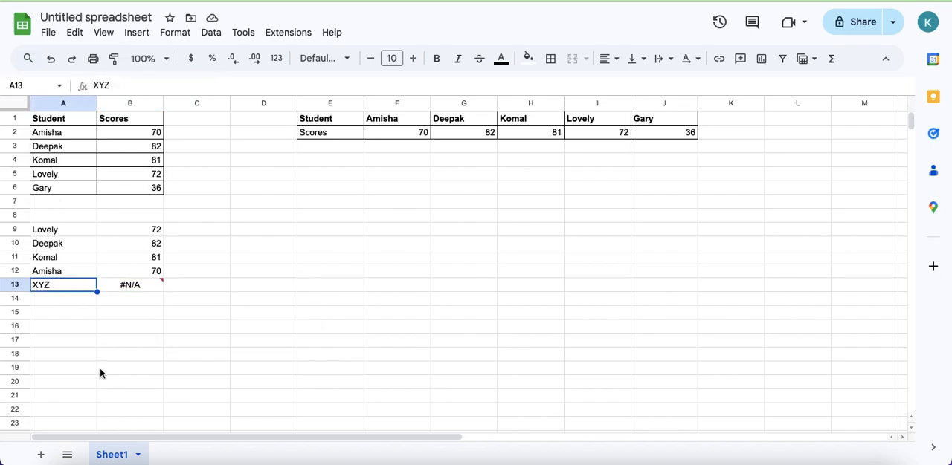
pyautogui.write('Gary')
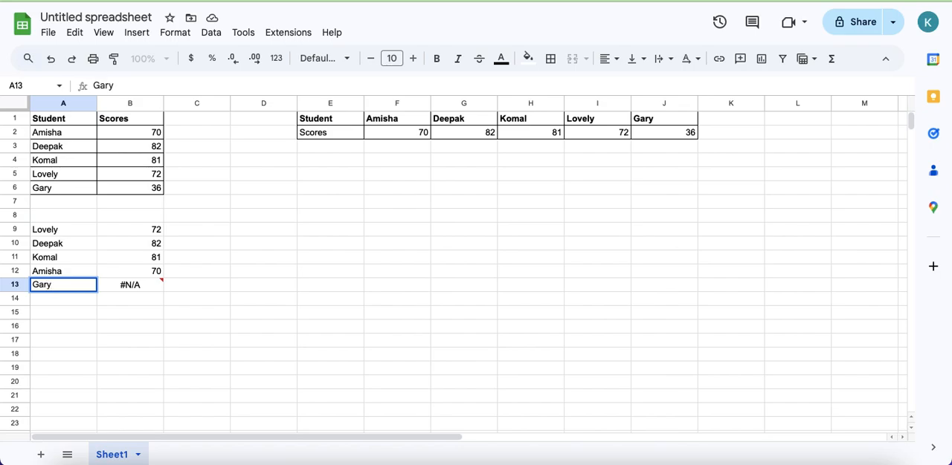
pyautogui.press('Return')
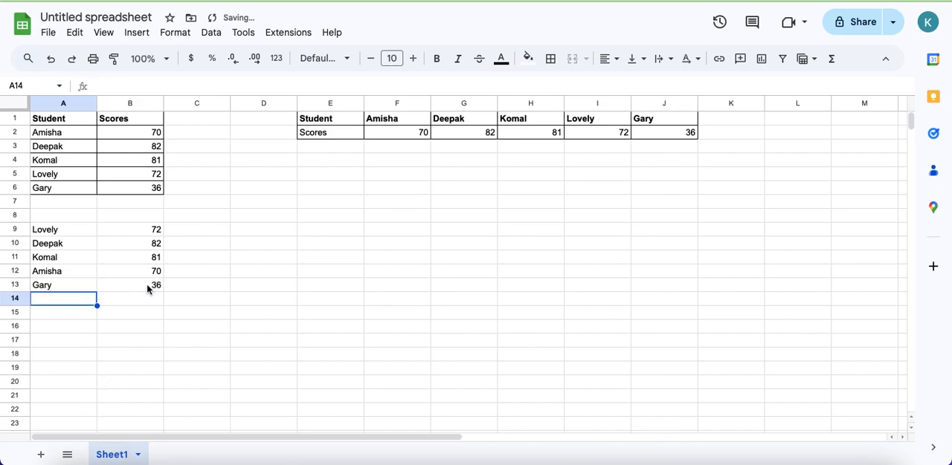
pyautogui.moveTo(148, 232); pyautogui.dragTo(148, 308)
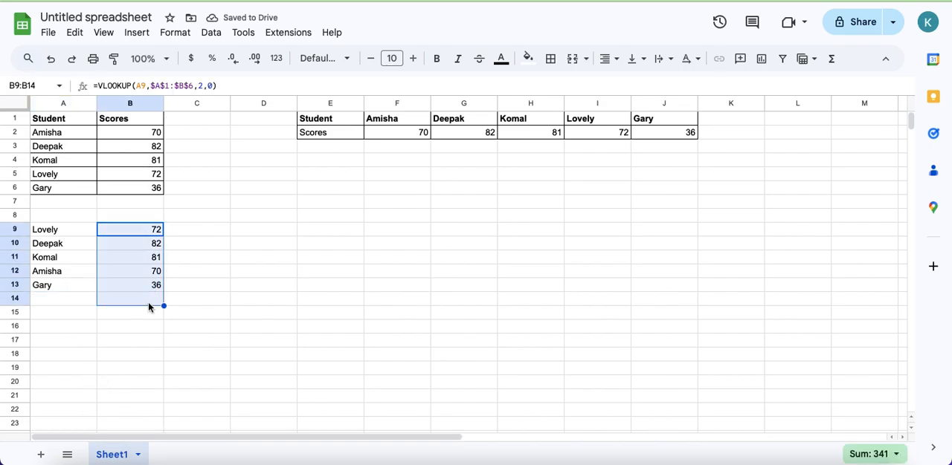
pyautogui.click(341, 173)
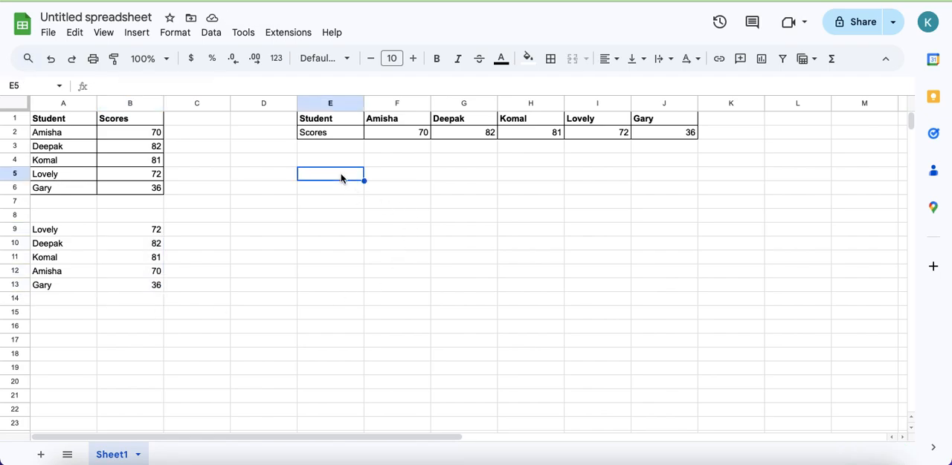
pyautogui.write('=hl')
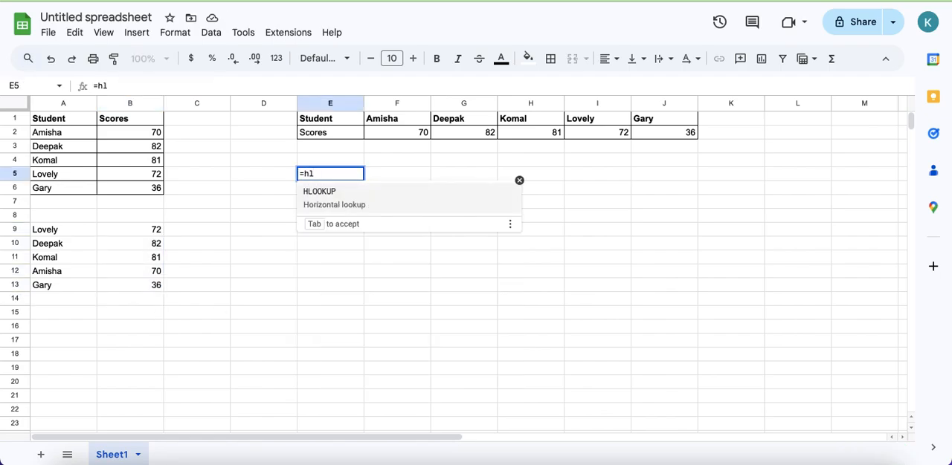
pyautogui.click(333, 197)
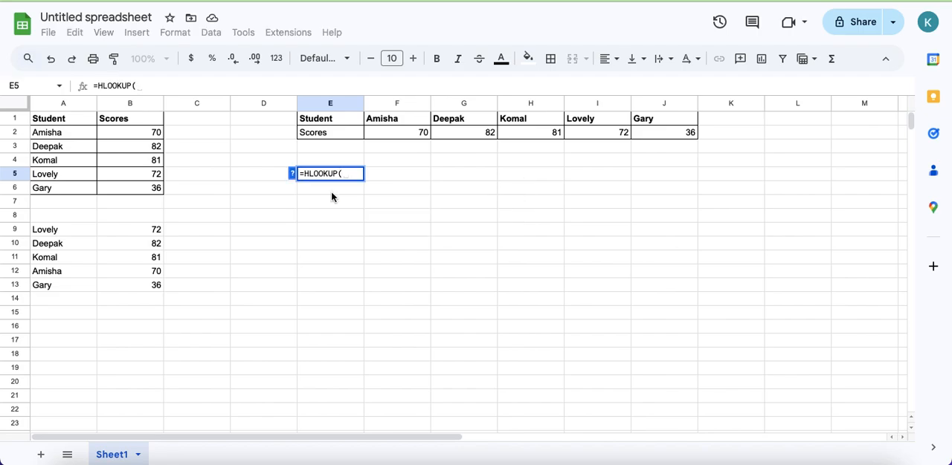
pyautogui.hotkey('ctrl', 'a')
pyautogui.press('BackSpace')
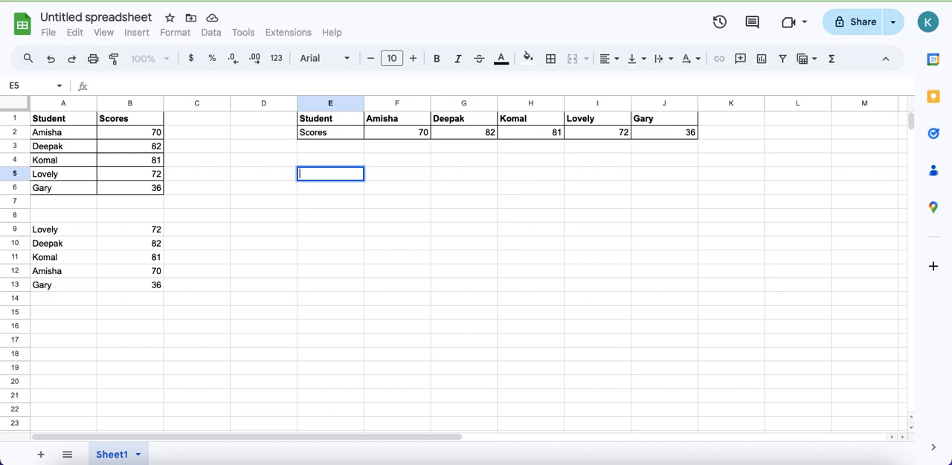
pyautogui.press('Escape')
# - Enter the student name from F1 in E5 and look up the score in F5 with =HLOOKUP(E5,E1:J2,2,0)
pyautogui.write('Amisha')
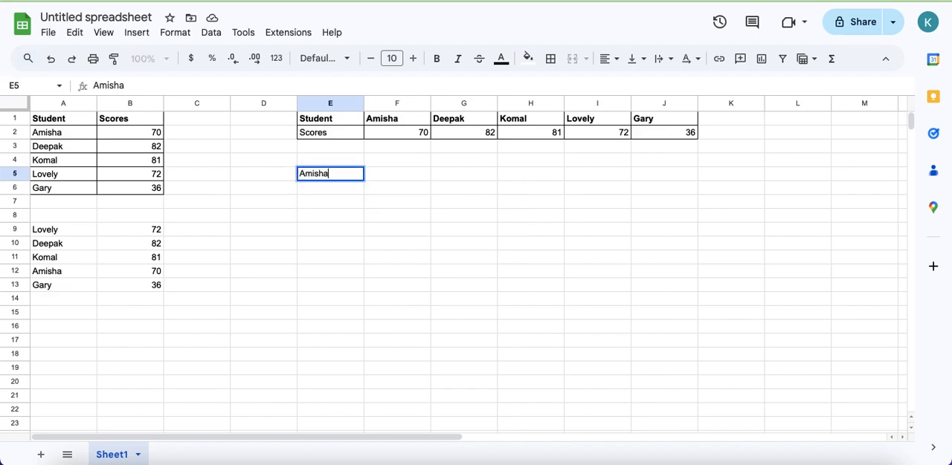
pyautogui.press('Return')
pyautogui.click(396, 174)
pyautogui.write('=hl')
pyautogui.click(403, 200)
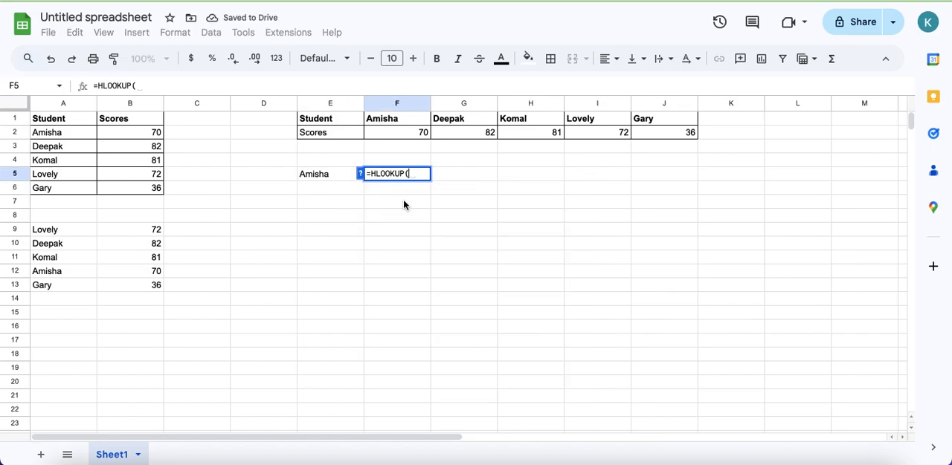
pyautogui.click(313, 175)
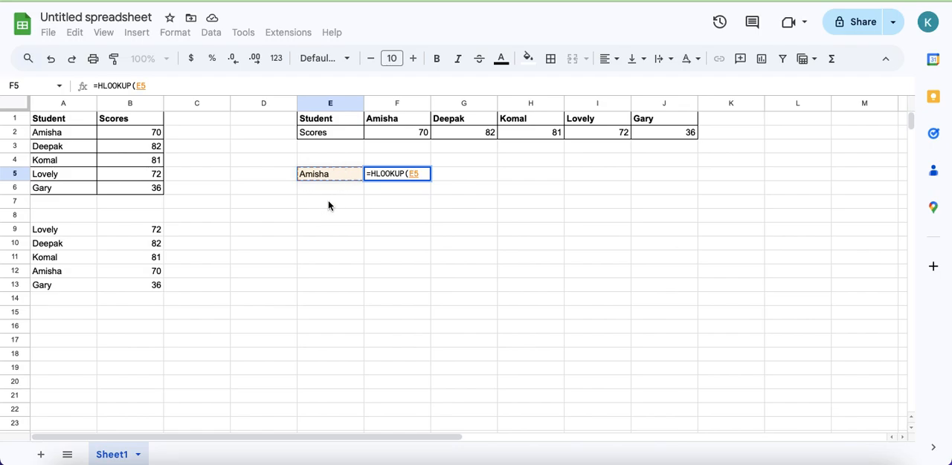
pyautogui.write(',')
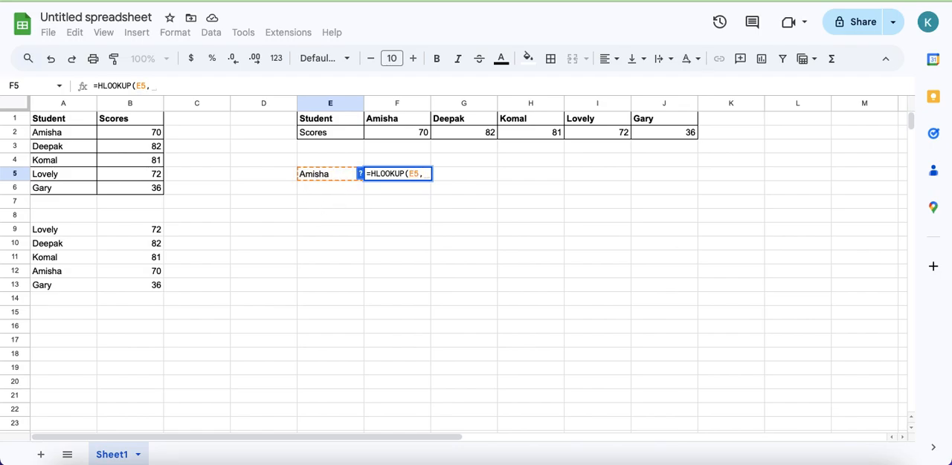
pyautogui.moveTo(313, 124); pyautogui.dragTo(669, 134)
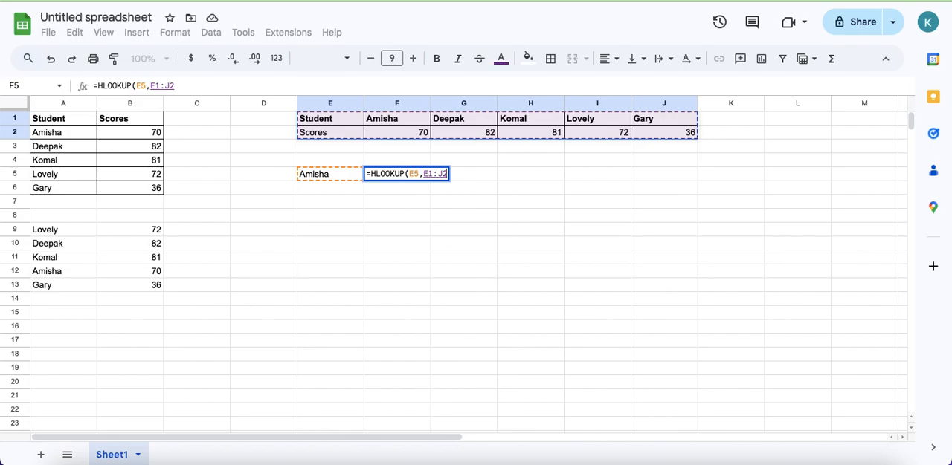
pyautogui.write(',')
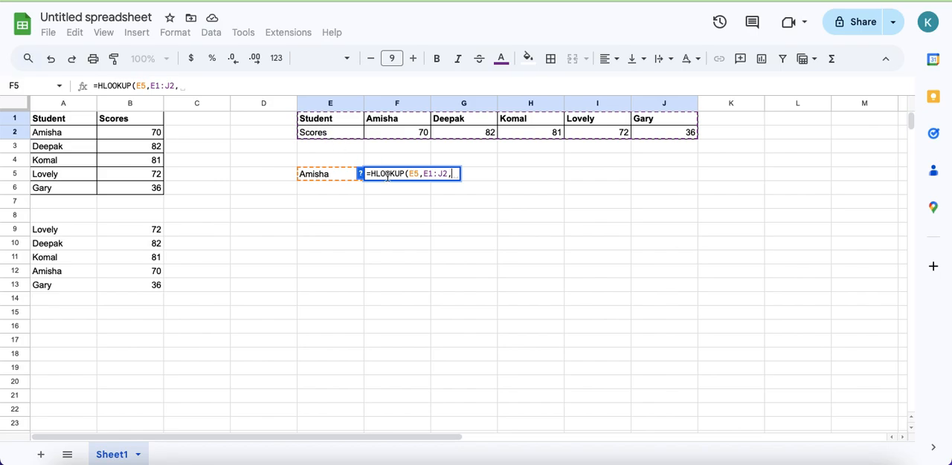
pyautogui.write('2,0)')
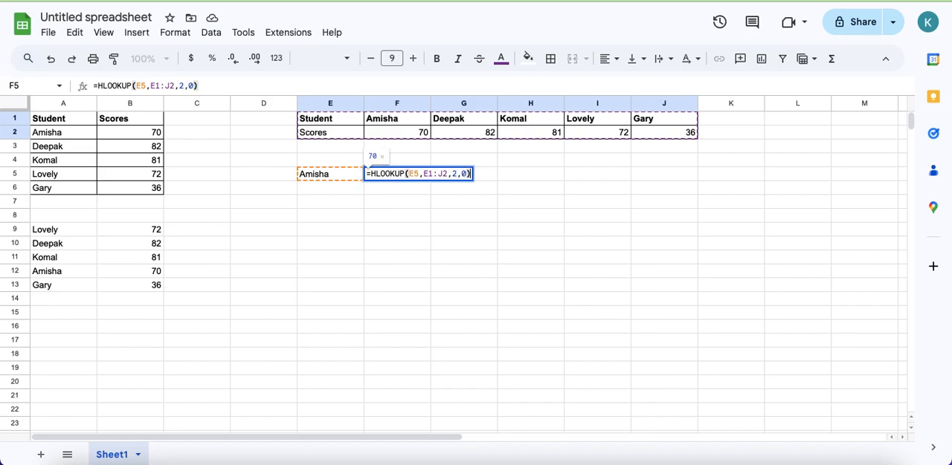
pyautogui.press('Return')
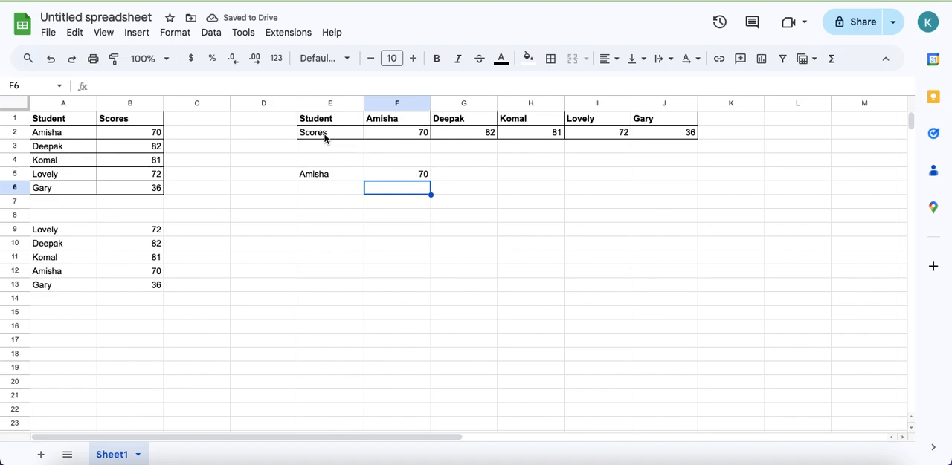
# - Copy the horizontal score table E1:J2 and paste it starting at E10
pyautogui.click(318, 126)
pyautogui.hotkey('ctrl', 'a')
pyautogui.hotkey('ctrl', 'c')
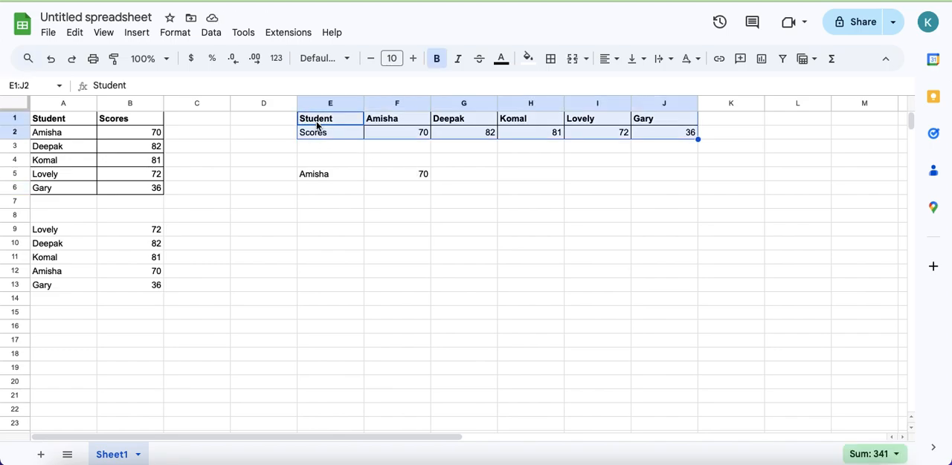
pyautogui.click(339, 248)
pyautogui.hotkey('ctrl', 'v')
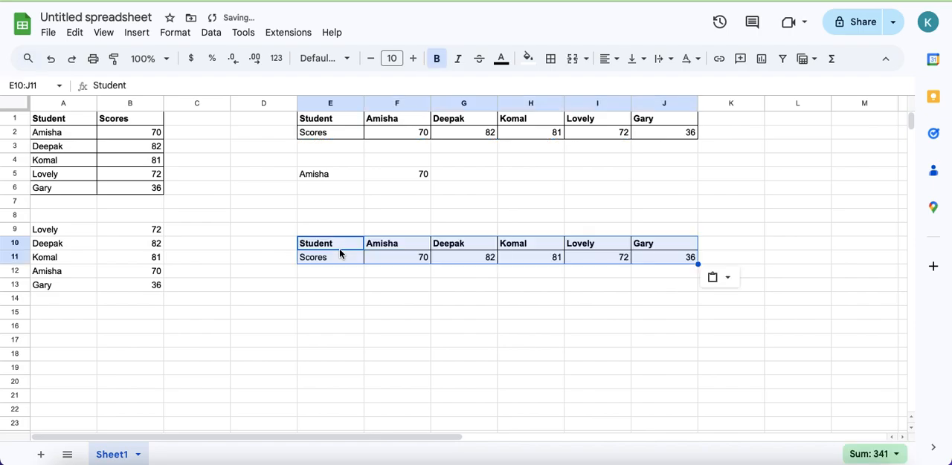
# - Move the Scores row of the copied table from row 11 to row 13
pyautogui.moveTo(325, 257); pyautogui.dragTo(402, 258)
pyautogui.hotkey('ctrl', 'shift', 'Right')
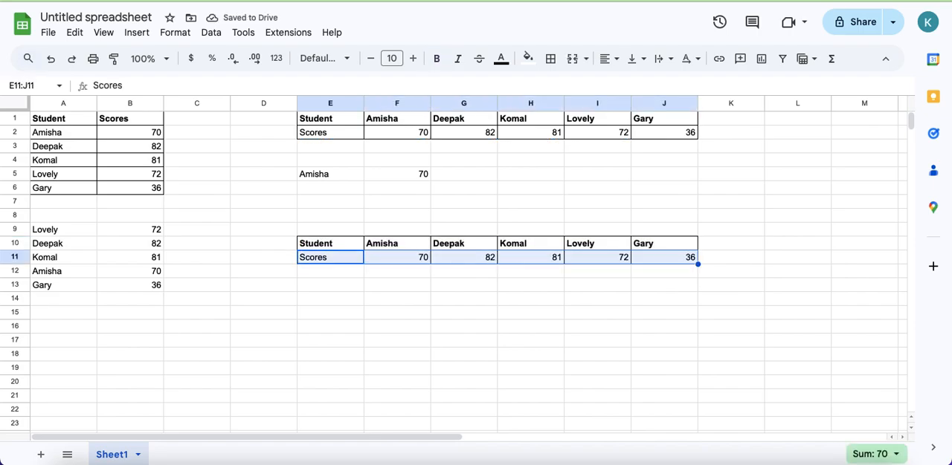
pyautogui.hotkey('ctrl', 'c')
pyautogui.press('Down')
pyautogui.press('Down')
pyautogui.hotkey('ctrl', 'v')
# - Enter the row labels Plaform in E11 and Module in E12 of the copied table
pyautogui.press('Up')
pyautogui.press('Up')
pyautogui.press('Up')
pyautogui.press('Down')
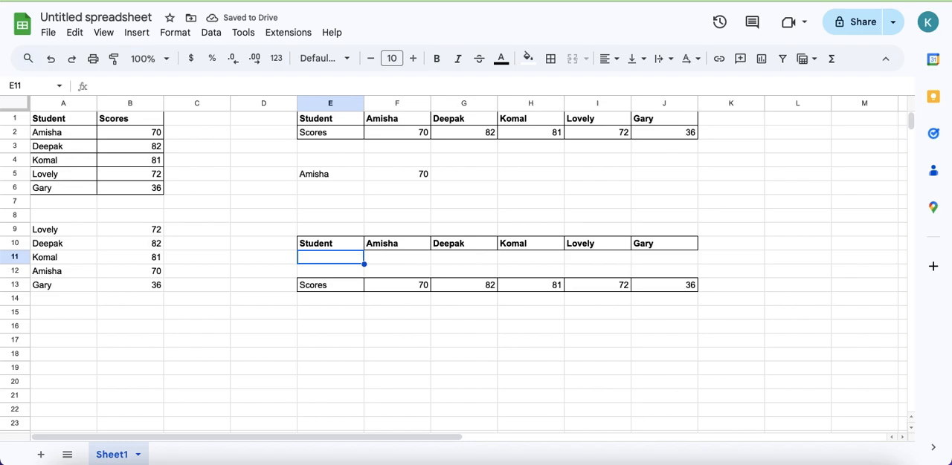
pyautogui.write('Plaf')
pyautogui.press('BackSpace')
pyautogui.write('form')
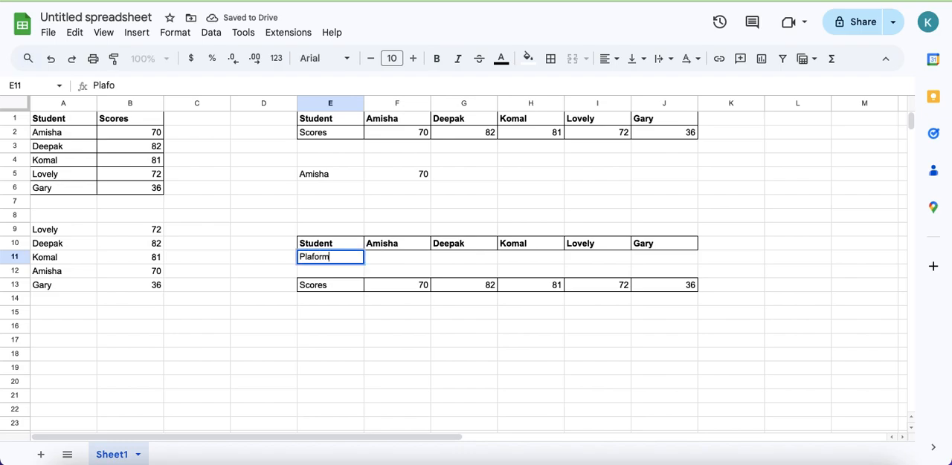
pyautogui.press('Return')
pyautogui.write('Module')
pyautogui.press('Return')
pyautogui.press('Up')
pyautogui.press('Up')
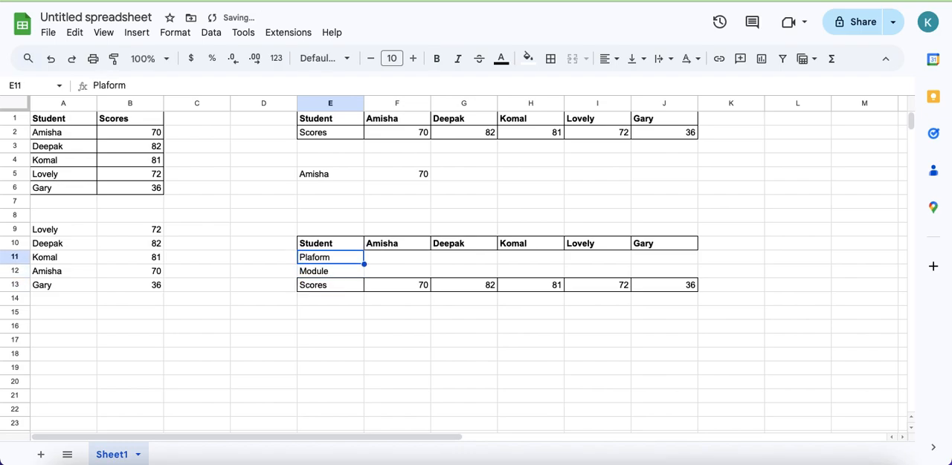
# - Enter the sample values XYZ in F11 and akjsf in F12
pyautogui.press('Right')
pyautogui.write('XYZ')
pyautogui.press('Return')
pyautogui.write('akjsf')
pyautogui.press('Return')
pyautogui.click(324, 319)
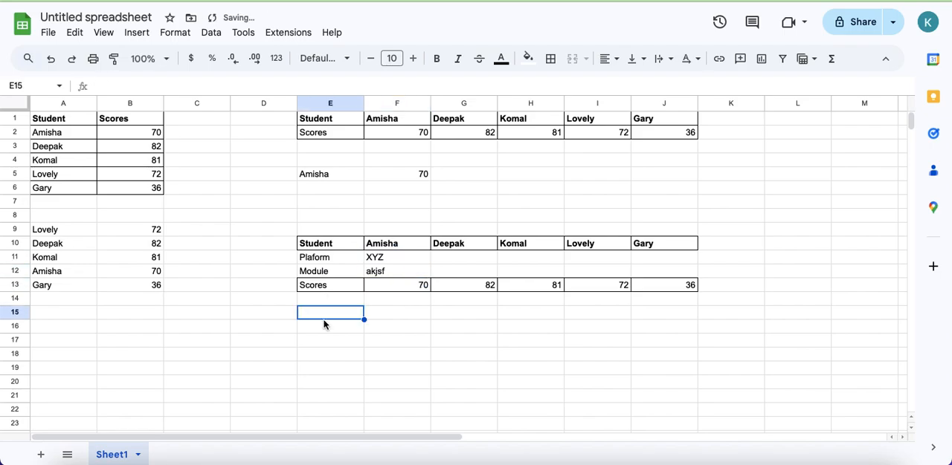
pyautogui.write('=')
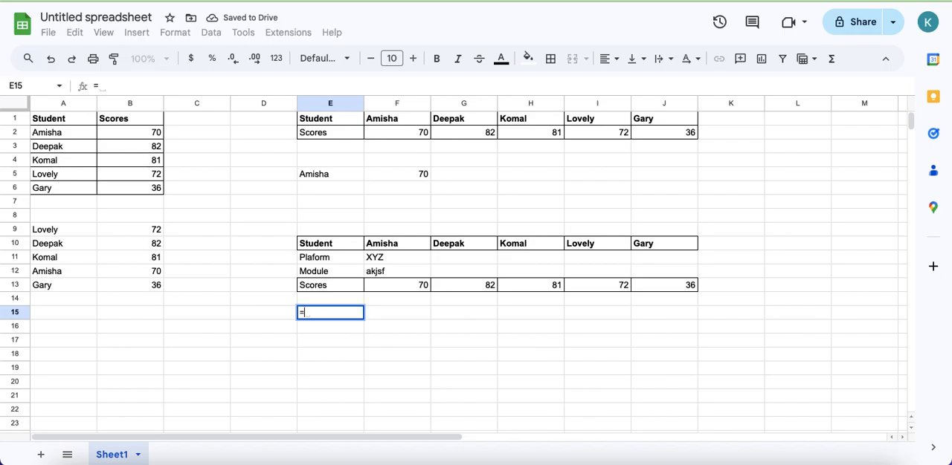
pyautogui.write('hl')
pyautogui.press('BackSpace')
pyautogui.write('l')
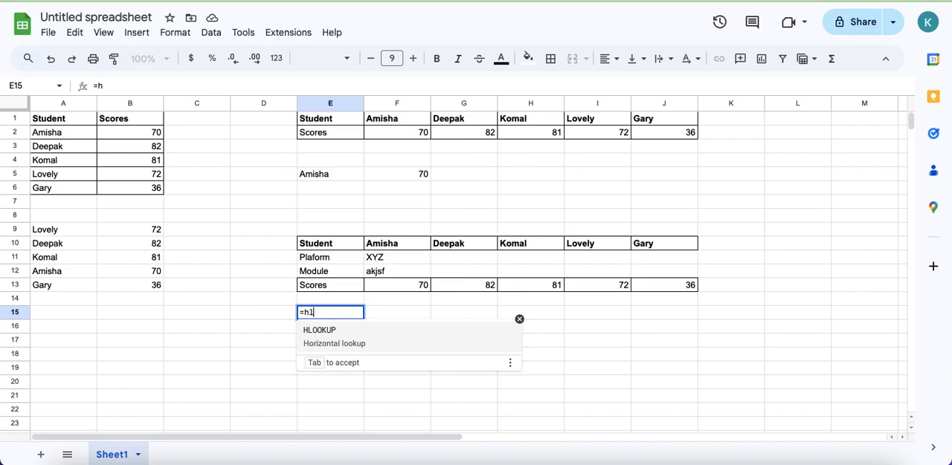
pyautogui.click(388, 332)
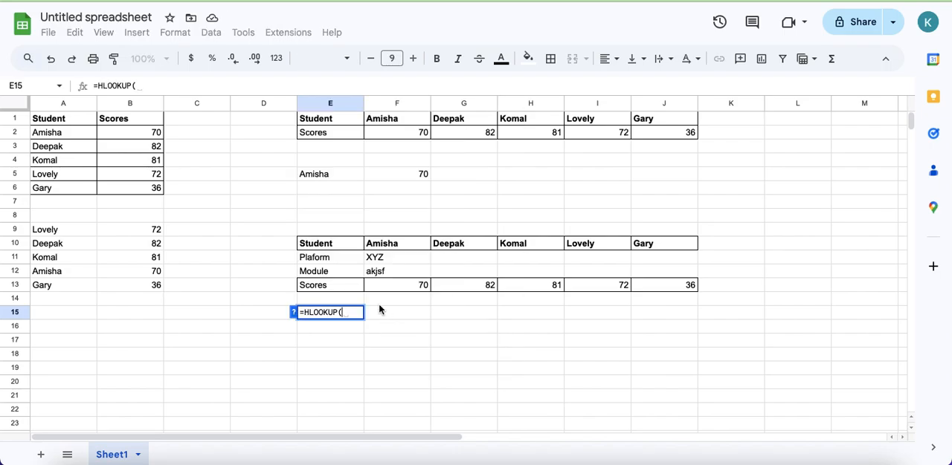
pyautogui.press('Escape')
# - Enter the student name from H10 in E15 and start an HLOOKUP formula in F15 with E15 as the search key
pyautogui.write('Komal')
pyautogui.press('Tab')
pyautogui.write('=hl')
pyautogui.click(425, 336)
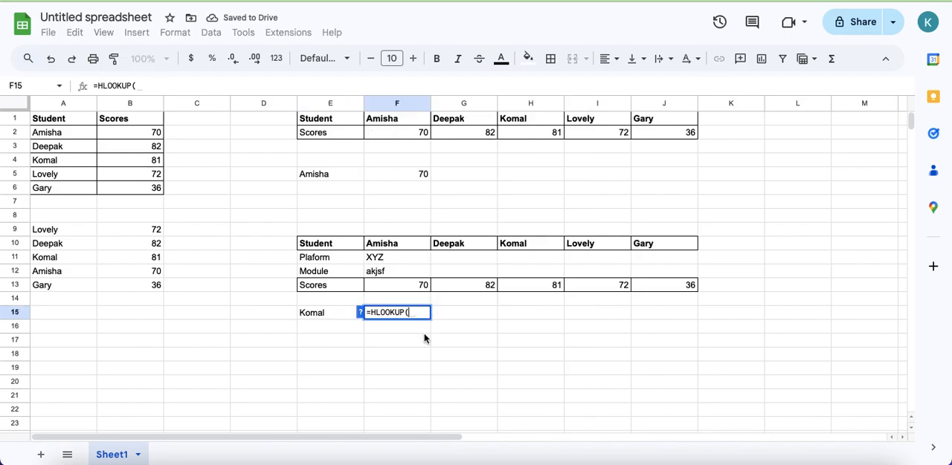
pyautogui.click(305, 316)
pyautogui.write(',')
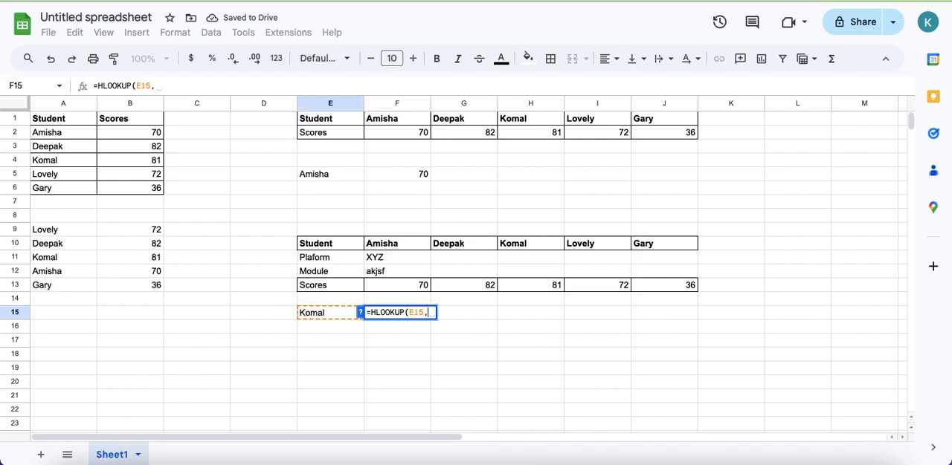
# - Complete the F15 HLOOKUP with range E10:J13, row index 4 and exact match 0, and compare its result with H13 and H10
pyautogui.moveTo(315, 245); pyautogui.dragTo(664, 286)
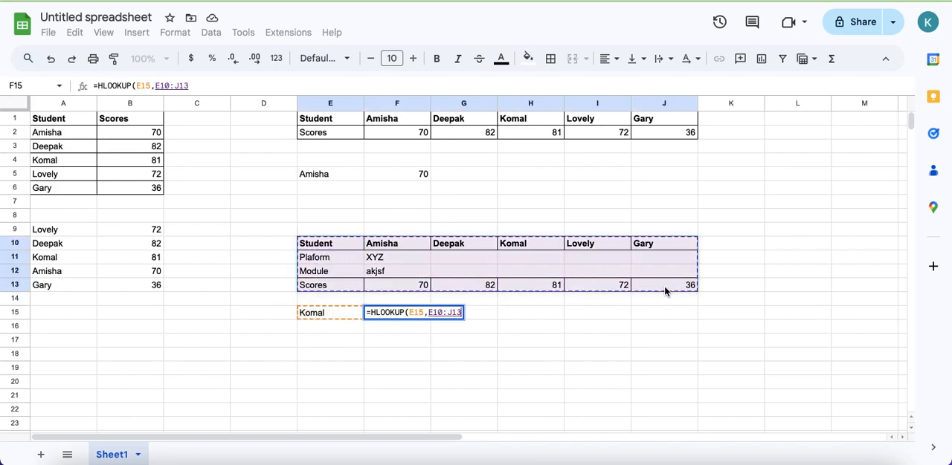
pyautogui.write(',')
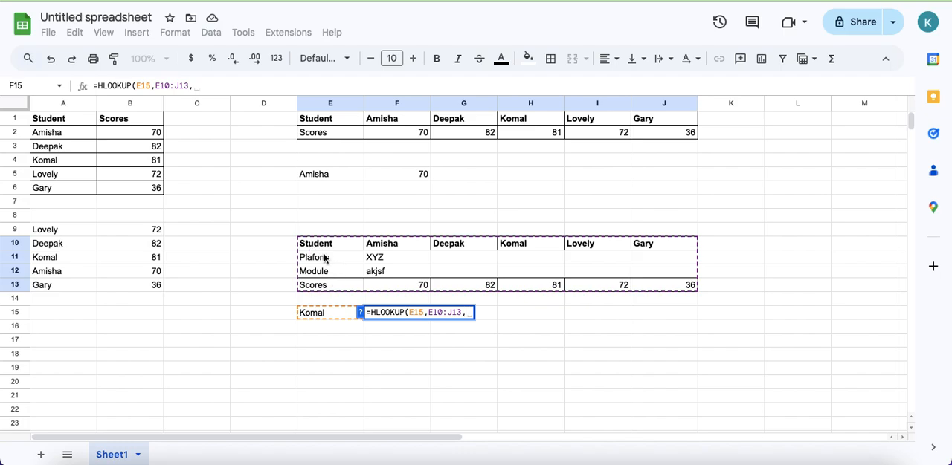
pyautogui.write('4,0)')
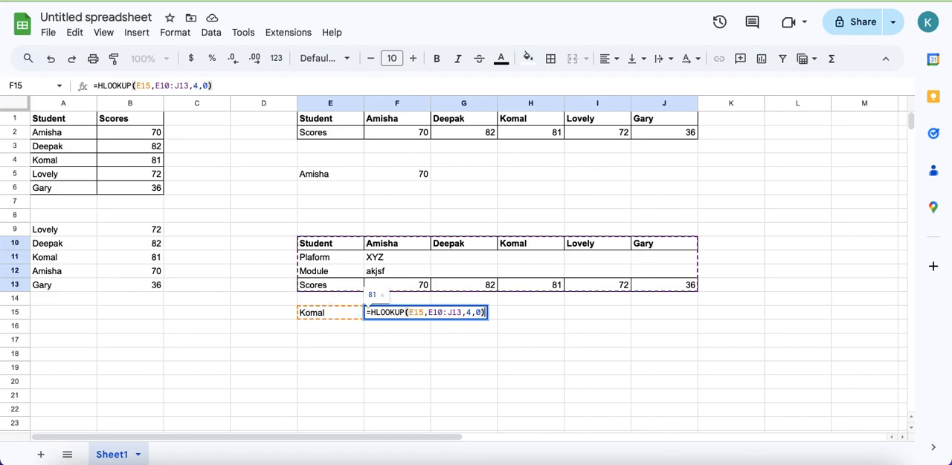
pyautogui.press('Return')
pyautogui.click(397, 316)
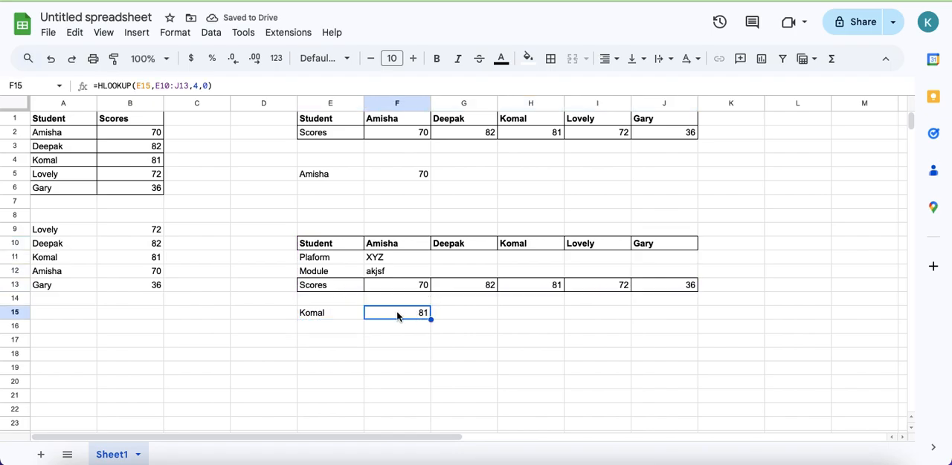
pyautogui.keyDown('ctrl'); pyautogui.click(533, 285); pyautogui.keyUp('ctrl')
pyautogui.keyDown('ctrl'); pyautogui.click(523, 243); pyautogui.keyUp('ctrl')
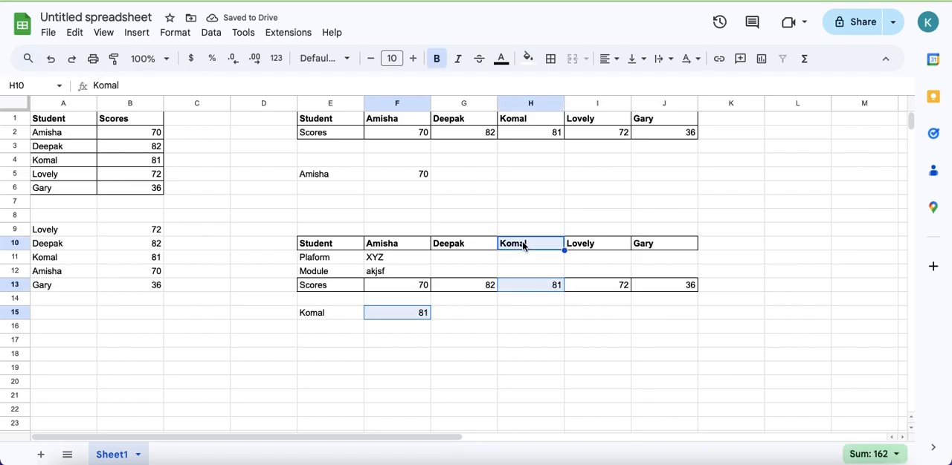
pyautogui.click(602, 336)
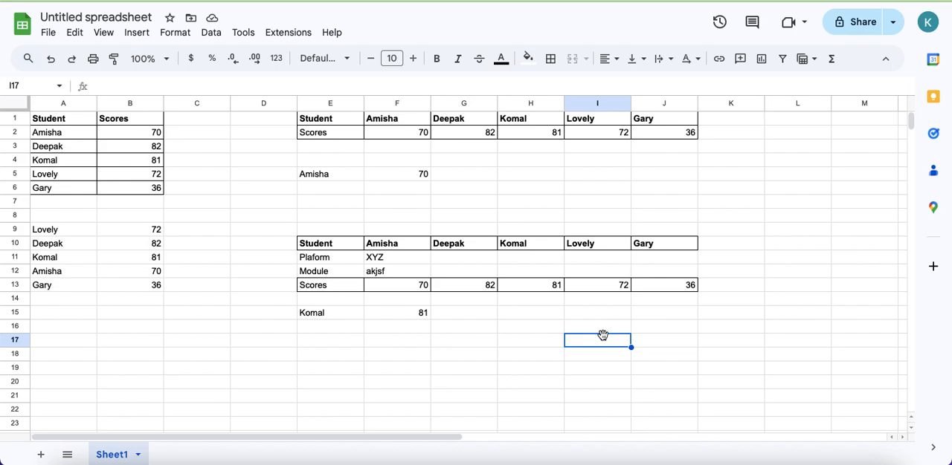